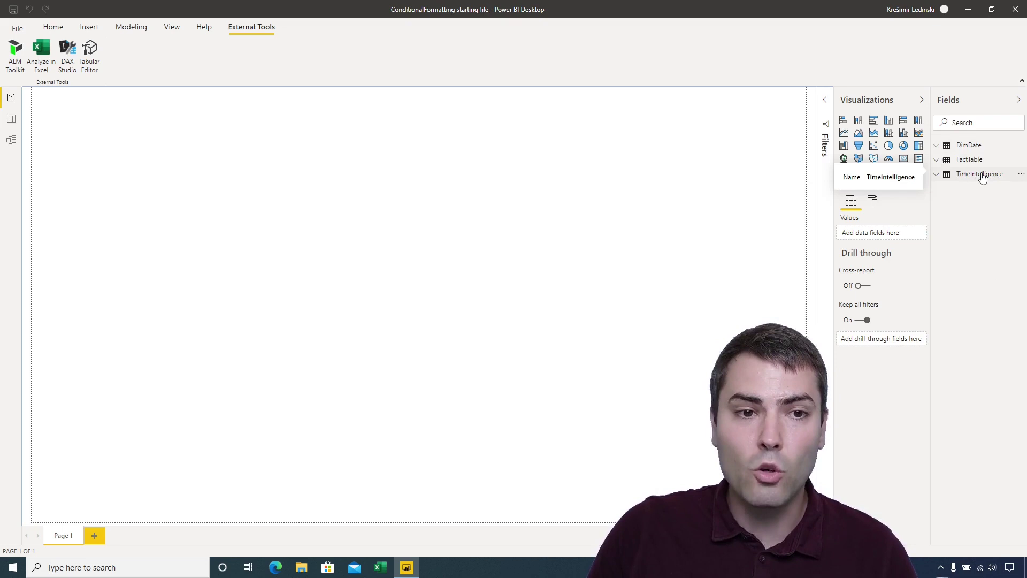
pyautogui.click(92, 60)
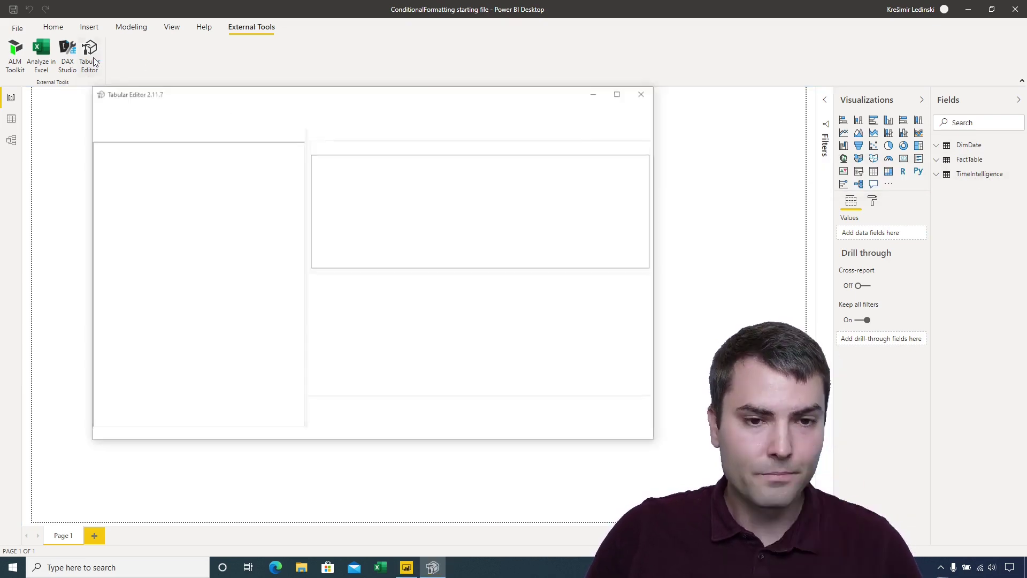
pyautogui.click(104, 197)
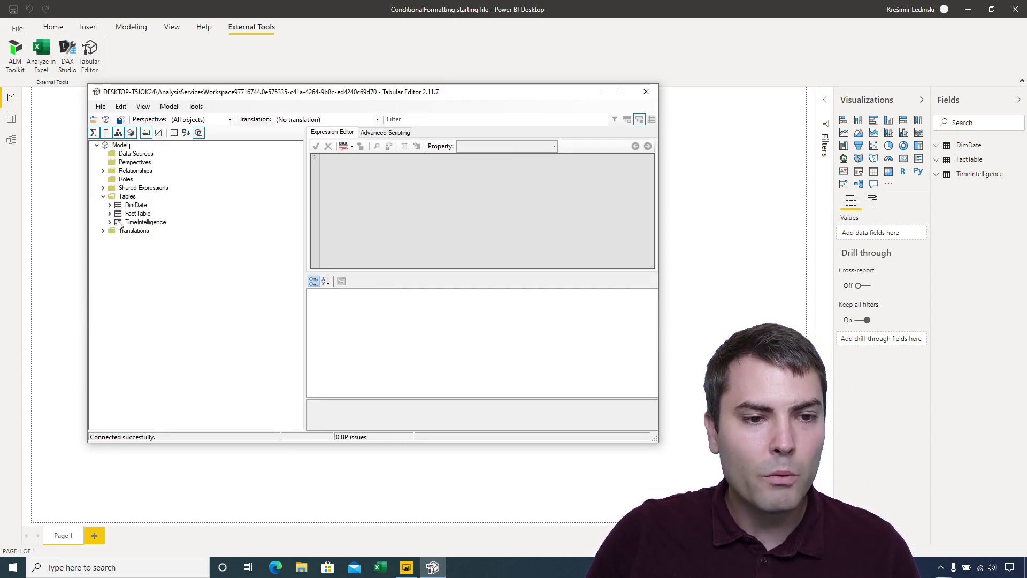
pyautogui.click(152, 223)
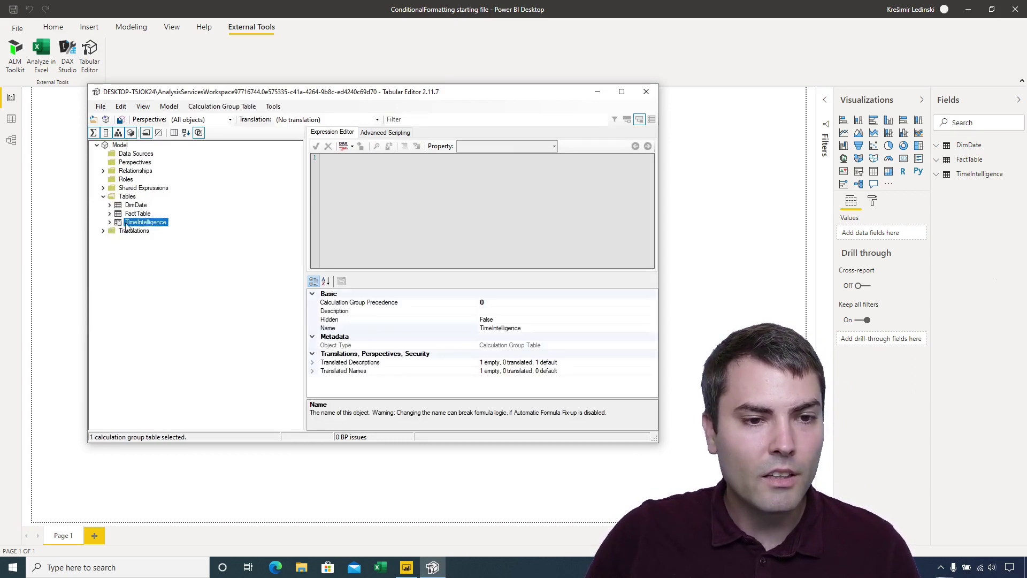
pyautogui.click(109, 222)
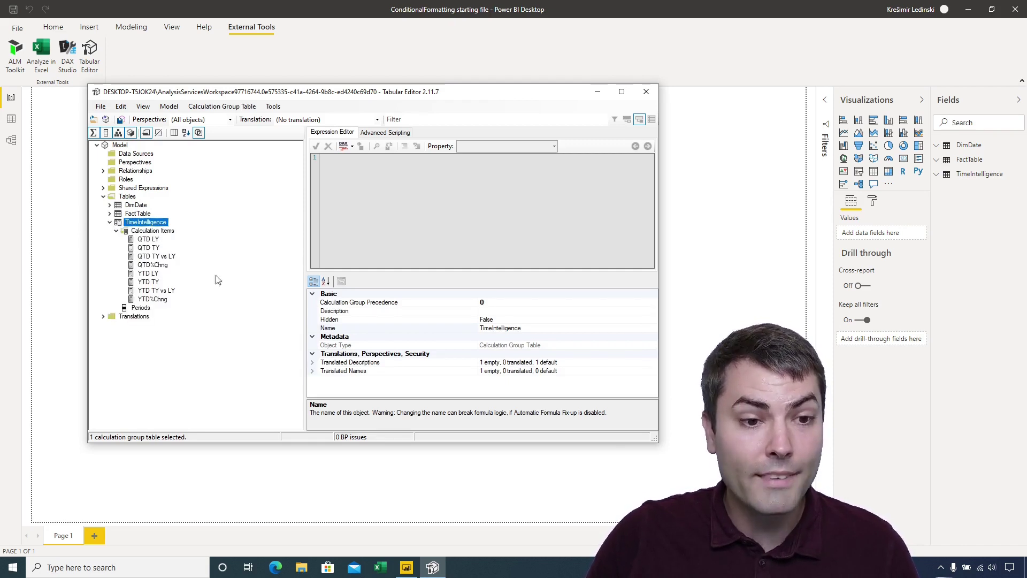
pyautogui.click(143, 240)
pyautogui.click(145, 248)
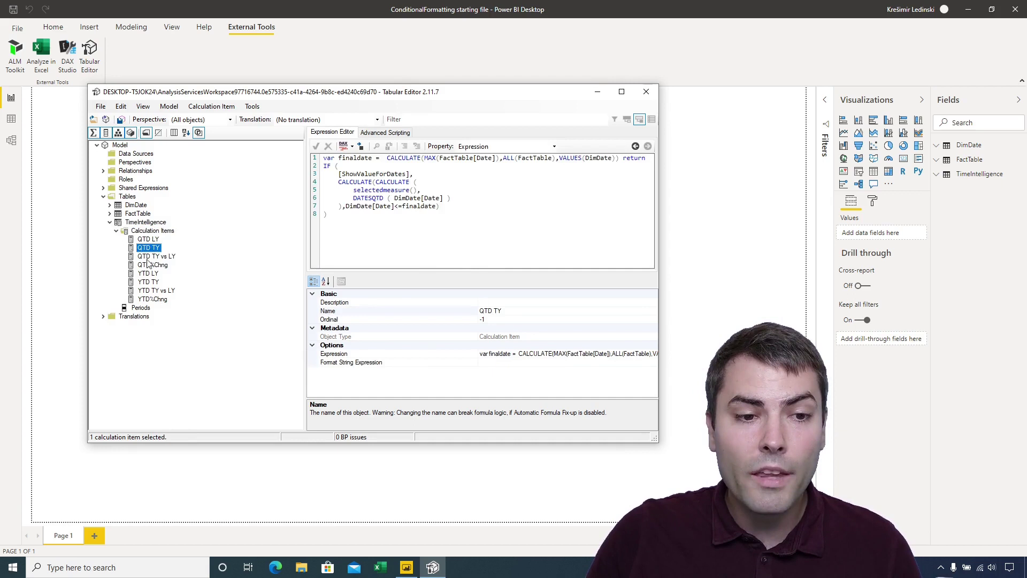
pyautogui.click(150, 256)
pyautogui.click(149, 266)
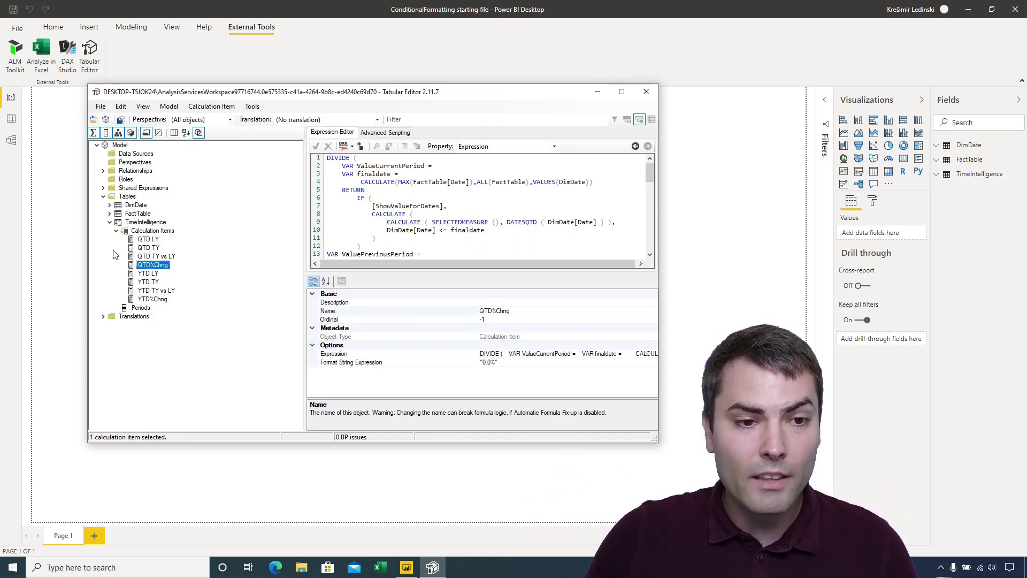
pyautogui.click(155, 291)
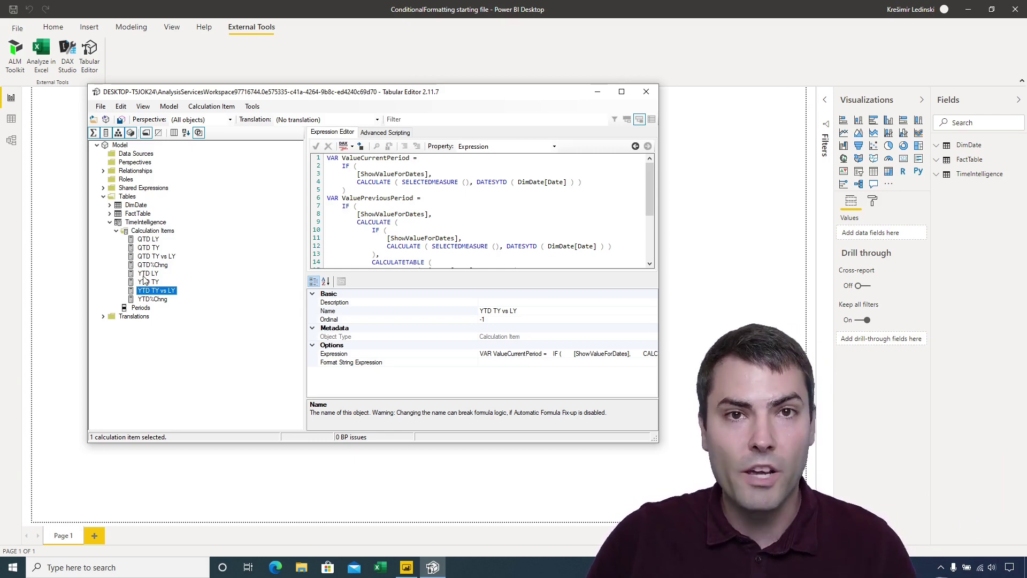
# Step: Add Periods to the report page as a matrix with Periods as the column headers
pyautogui.click(646, 91)
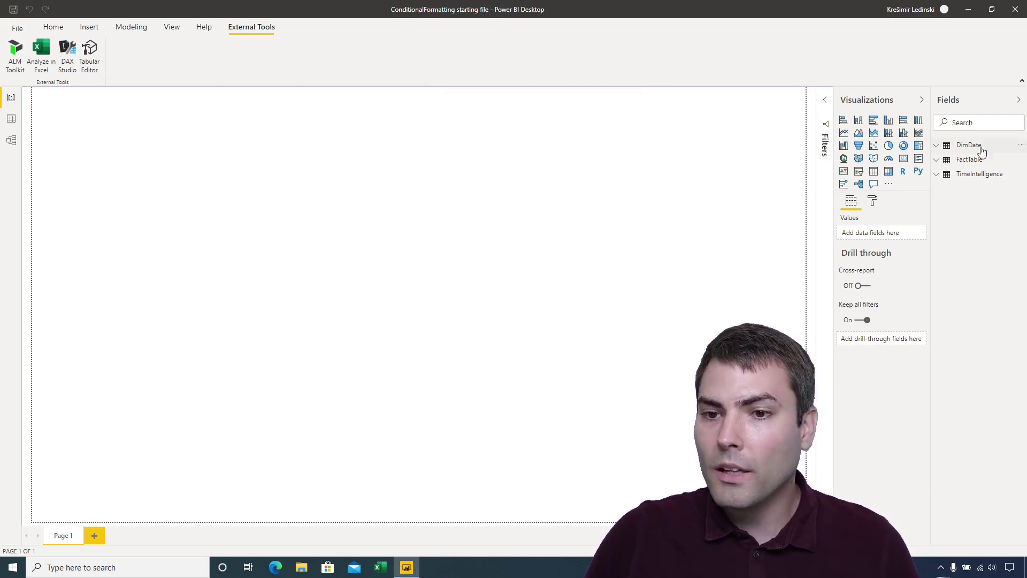
pyautogui.click(963, 174)
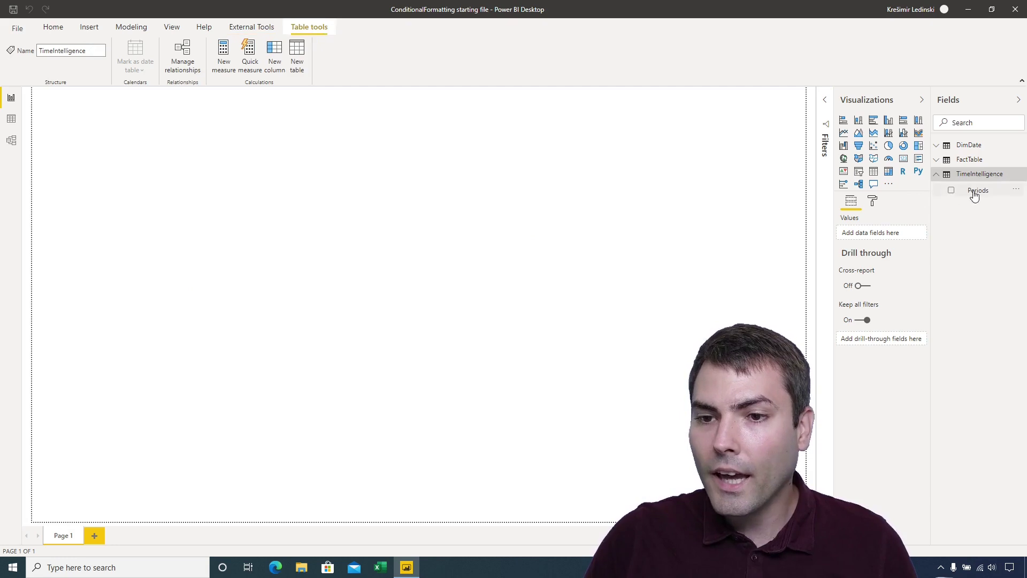
pyautogui.moveTo(975, 191); pyautogui.dragTo(319, 247)
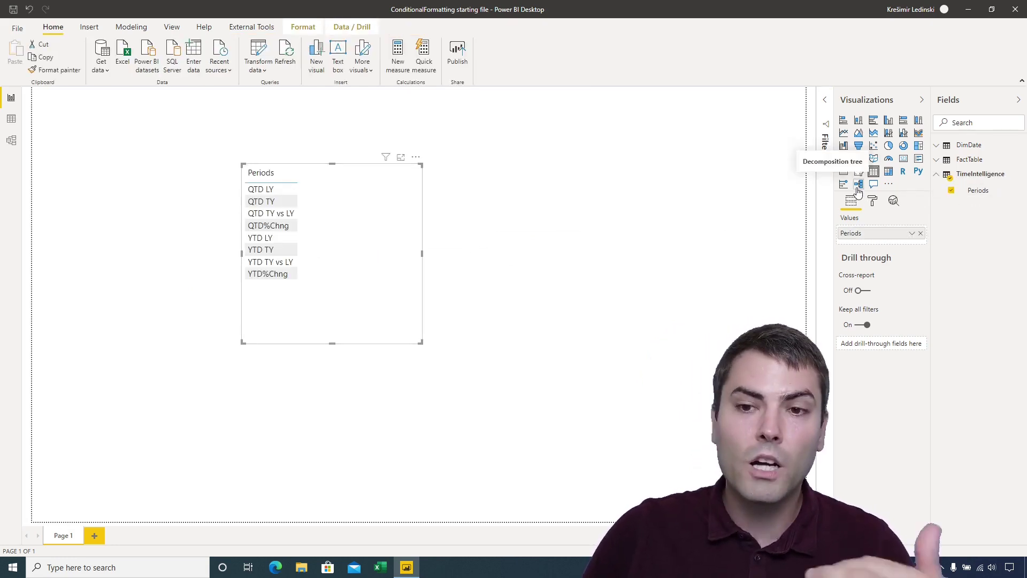
pyautogui.click(889, 172)
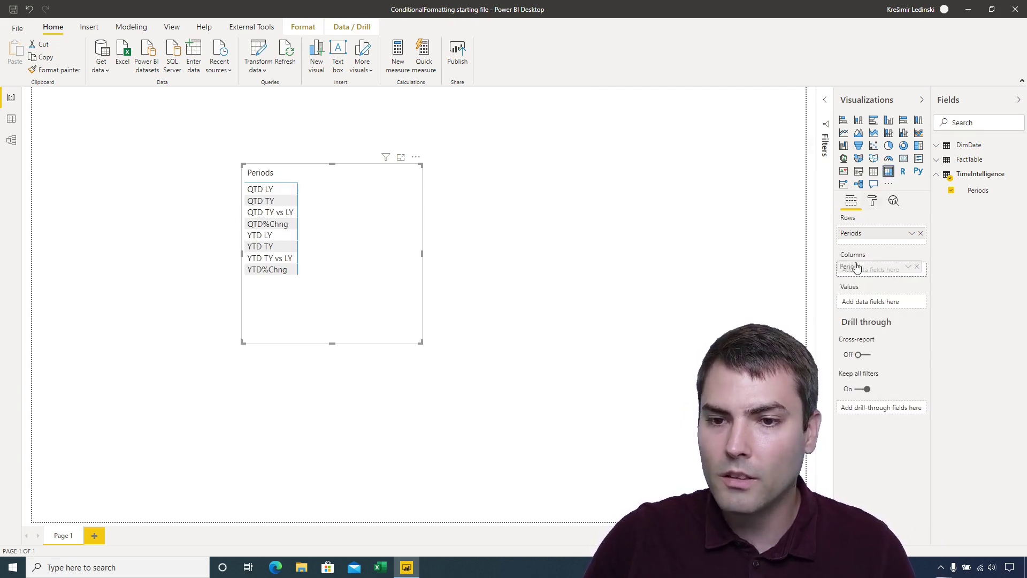
pyautogui.moveTo(886, 236); pyautogui.dragTo(872, 270)
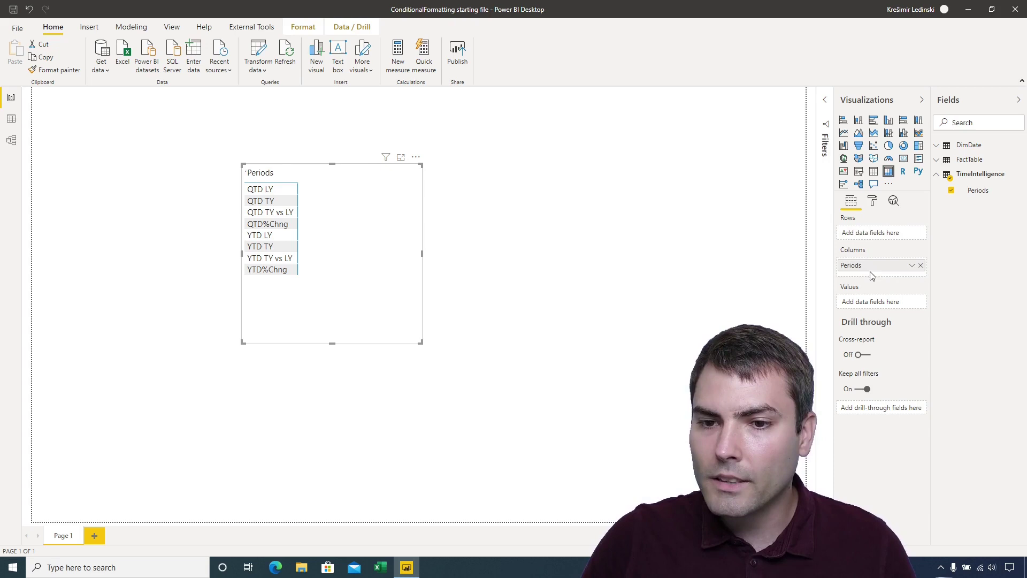
# Step: Add TotalQuantity as values and BrandName as rows renamed 'Brand', then widen the matrix
pyautogui.click(953, 167)
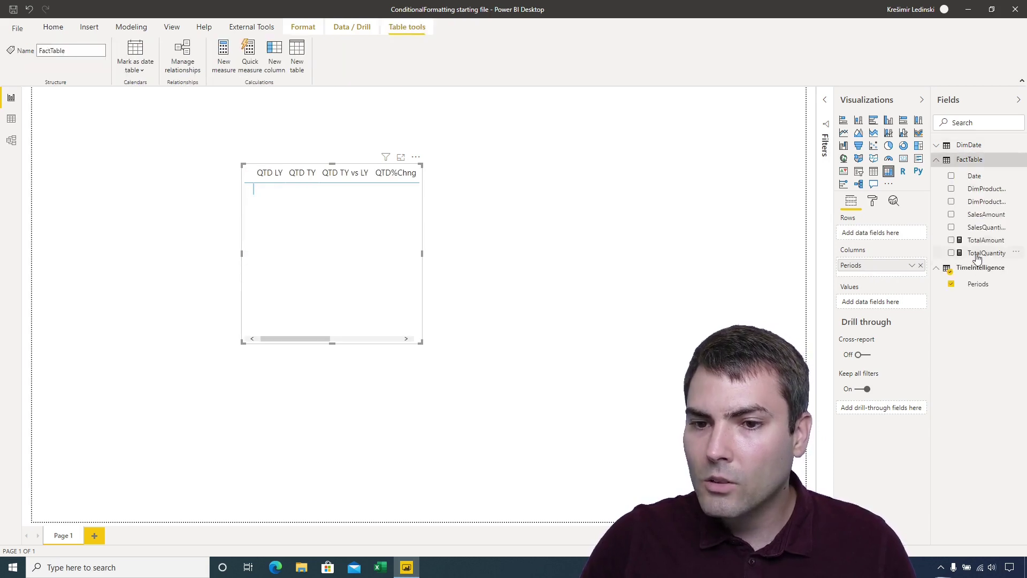
pyautogui.moveTo(977, 254); pyautogui.dragTo(869, 306)
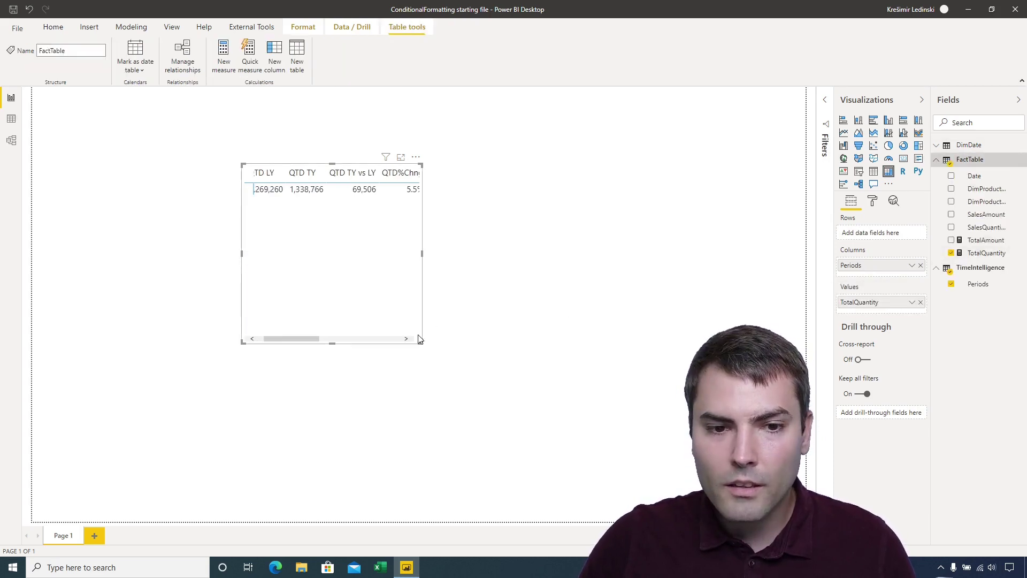
pyautogui.moveTo(423, 343); pyautogui.dragTo(576, 356)
pyautogui.moveTo(982, 191); pyautogui.dragTo(881, 241)
pyautogui.doubleClick(881, 233)
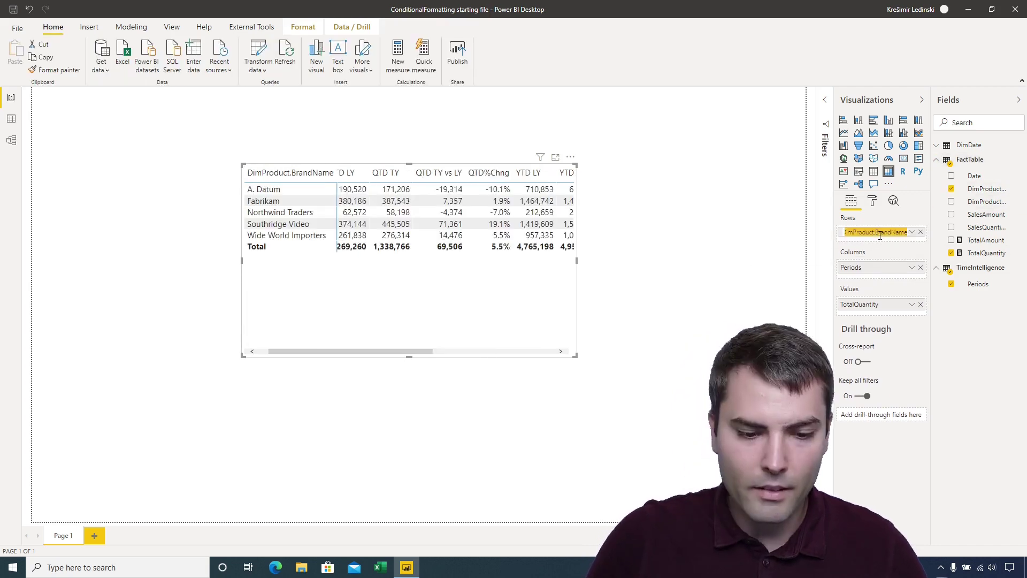
pyautogui.write('B')
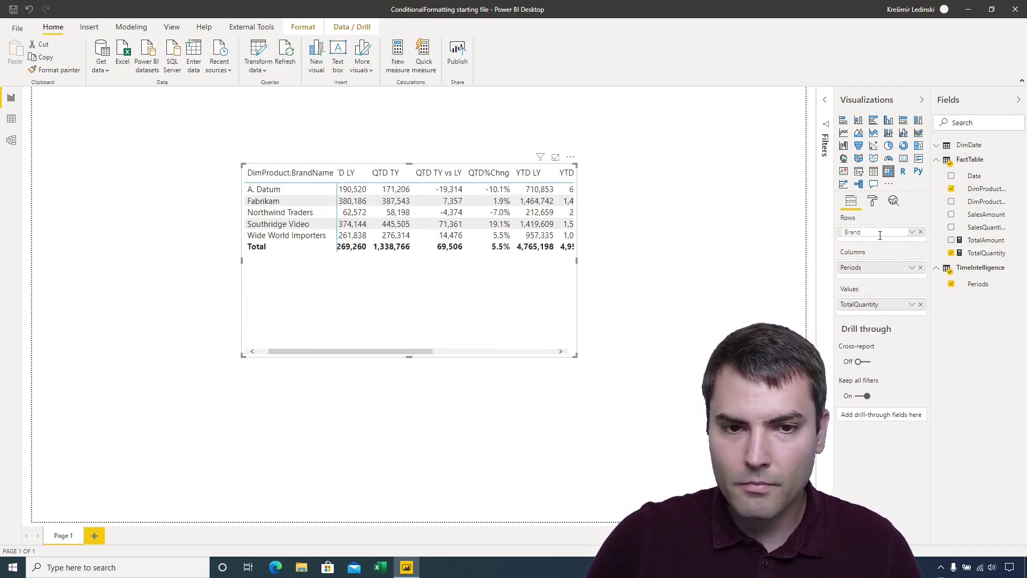
pyautogui.write('rand')
pyautogui.press('Return')
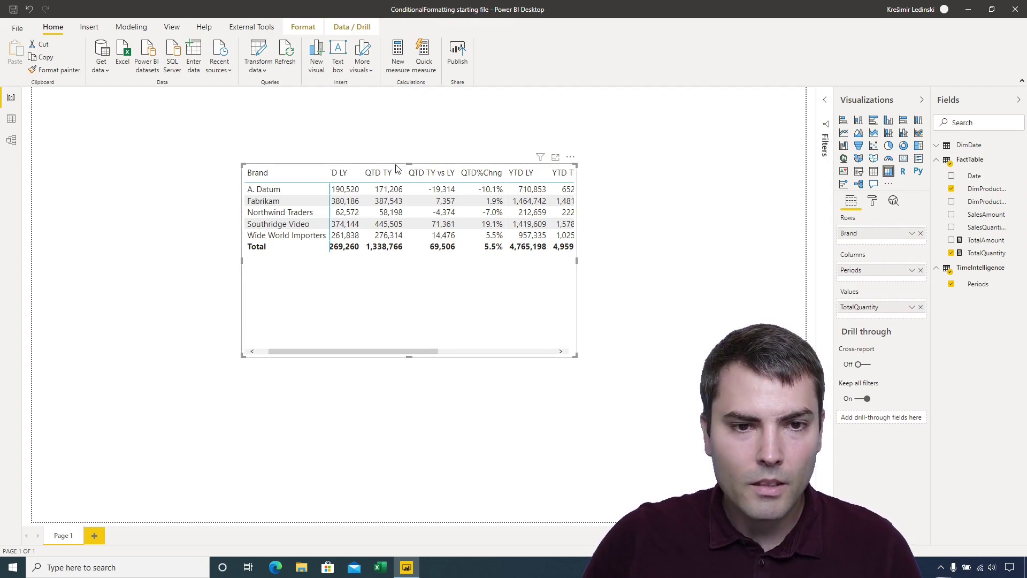
pyautogui.moveTo(396, 166); pyautogui.dragTo(259, 166)
pyautogui.moveTo(437, 354); pyautogui.dragTo(756, 348)
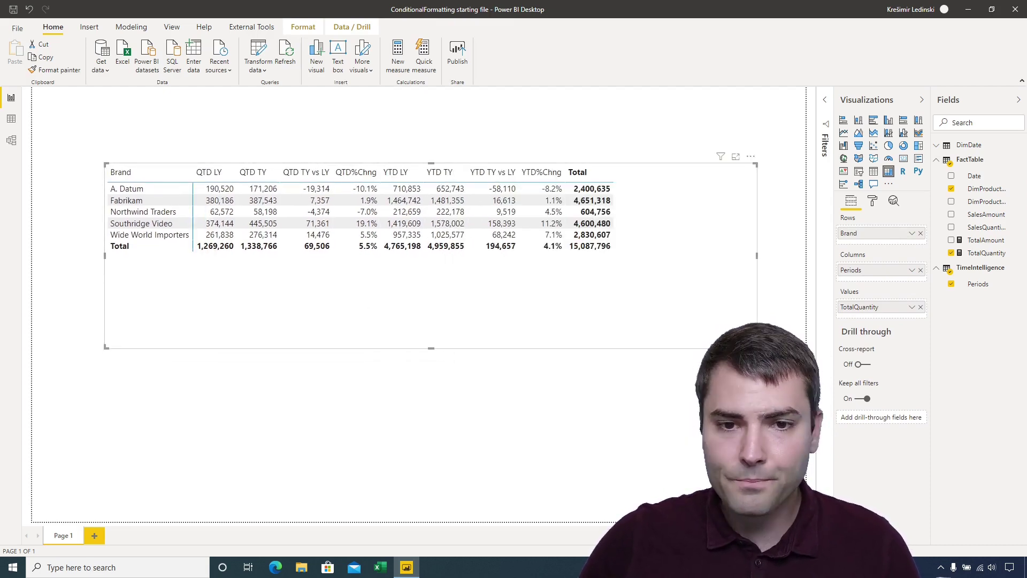
# Step: Turn off column subtotals so the matrix has no Total column
pyautogui.click(873, 201)
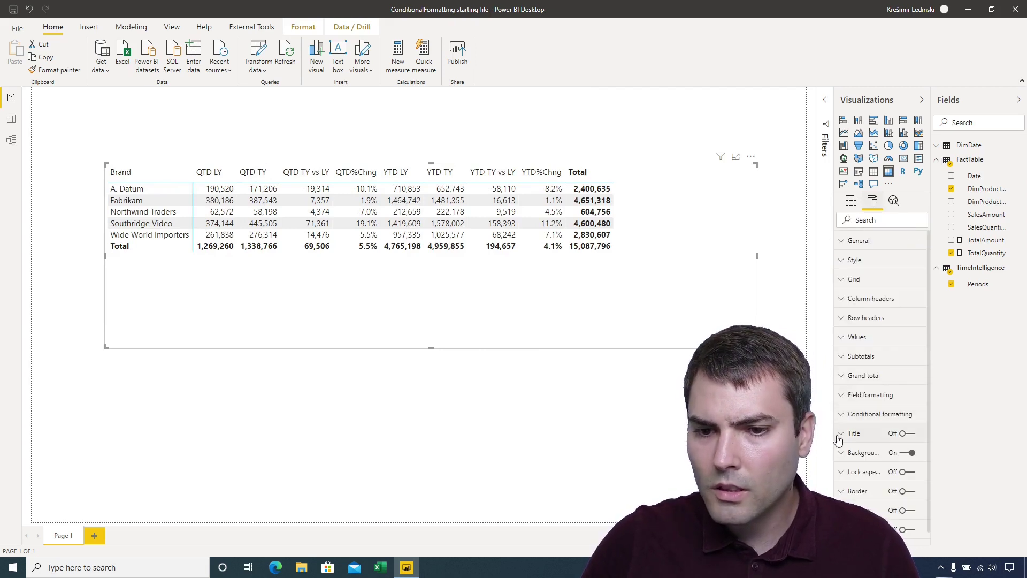
pyautogui.click(844, 357)
pyautogui.scroll(-2, 866, 440)
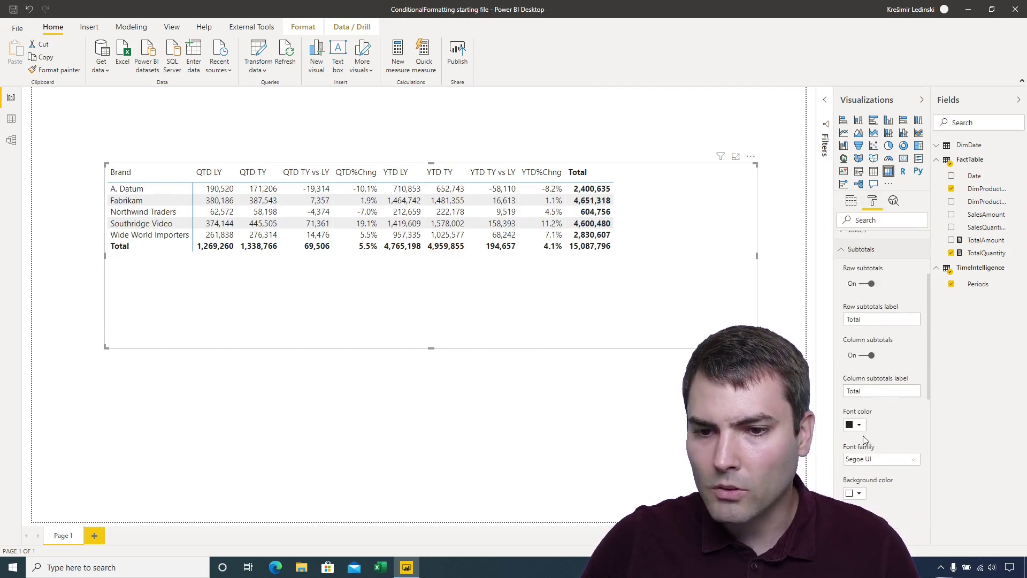
pyautogui.click(302, 382)
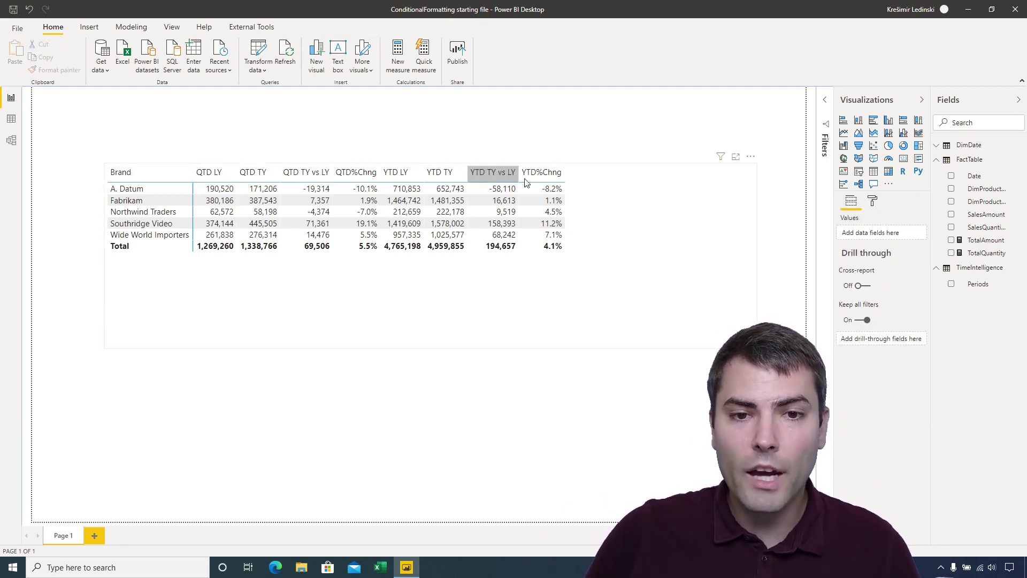
pyautogui.click(586, 173)
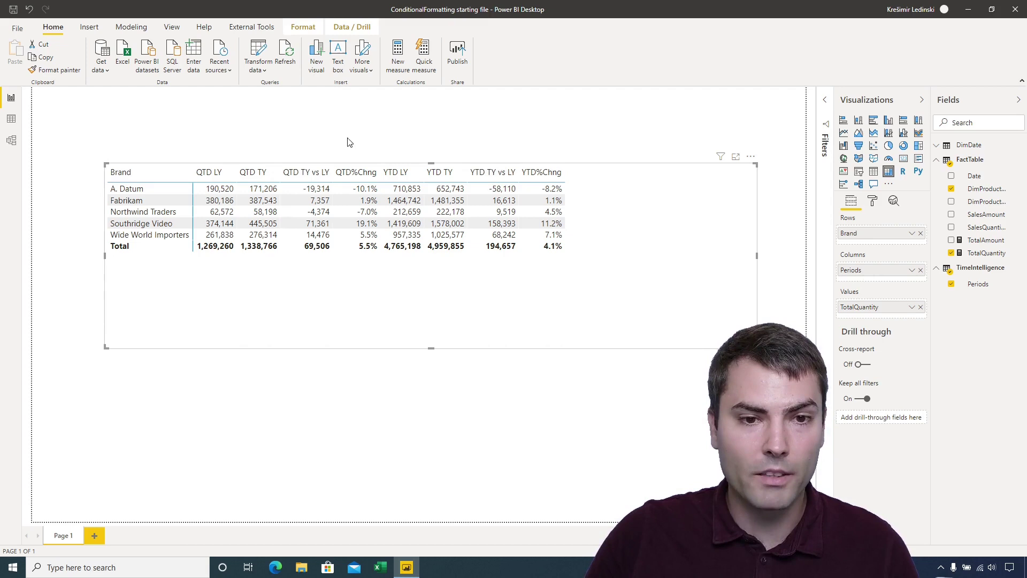
pyautogui.click(985, 253)
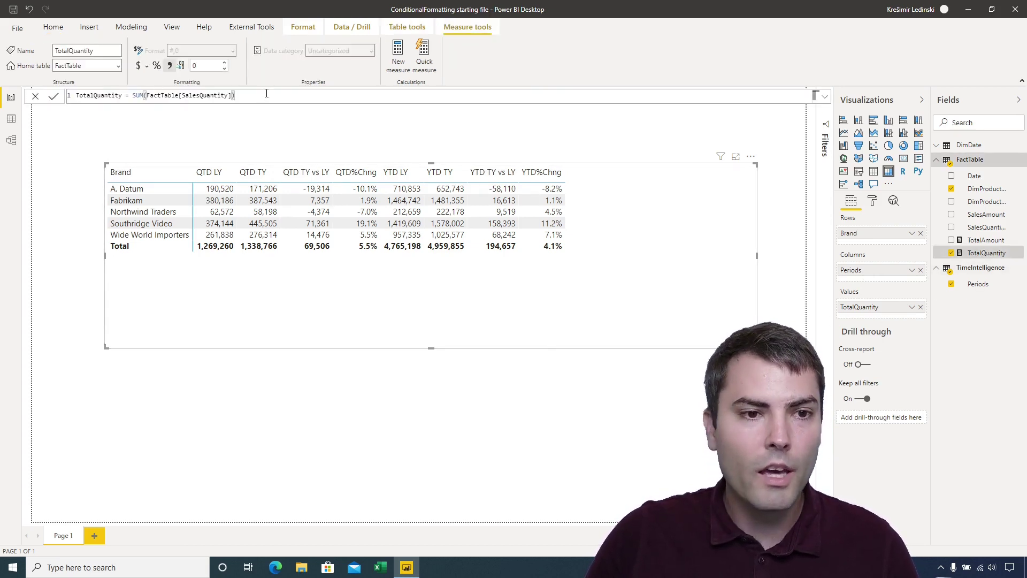
pyautogui.moveTo(266, 94); pyautogui.dragTo(134, 95)
pyautogui.click(134, 96)
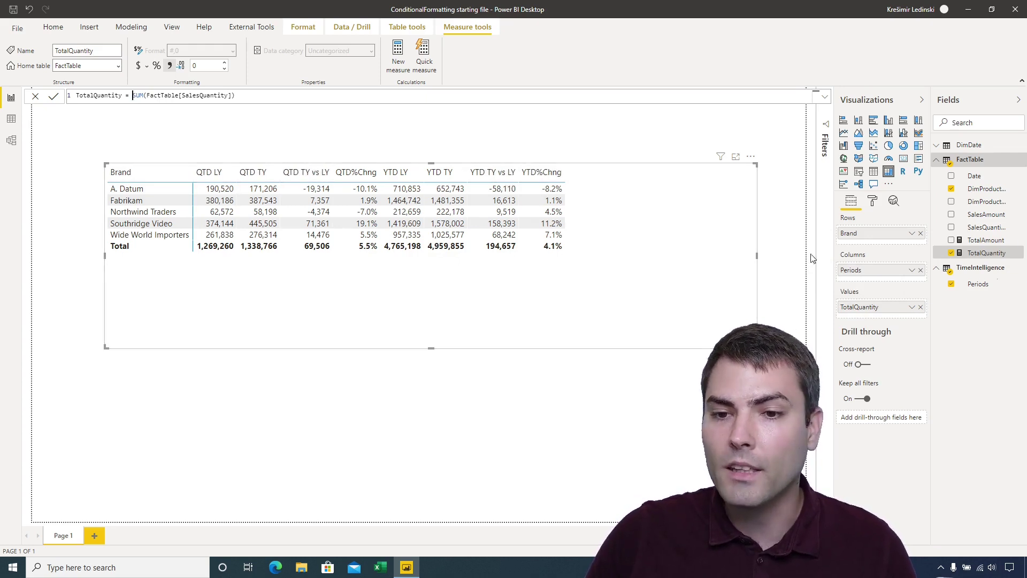
pyautogui.click(617, 397)
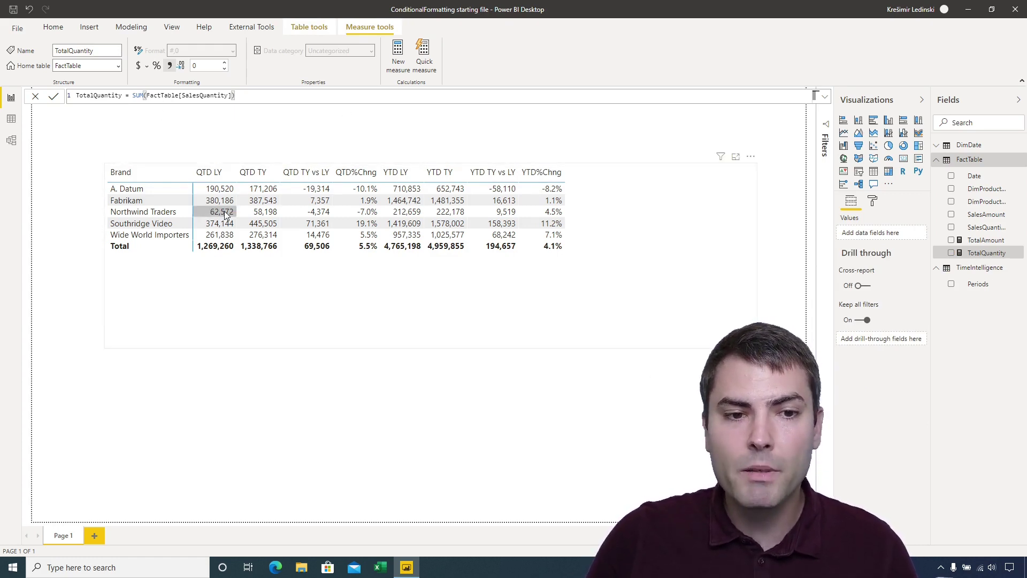
pyautogui.click(639, 192)
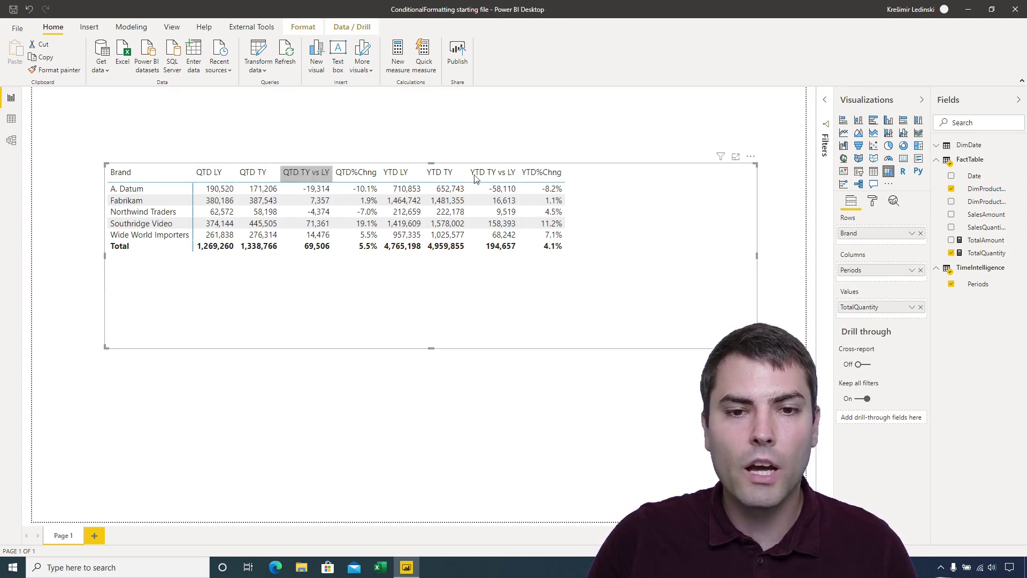
pyautogui.click(389, 153)
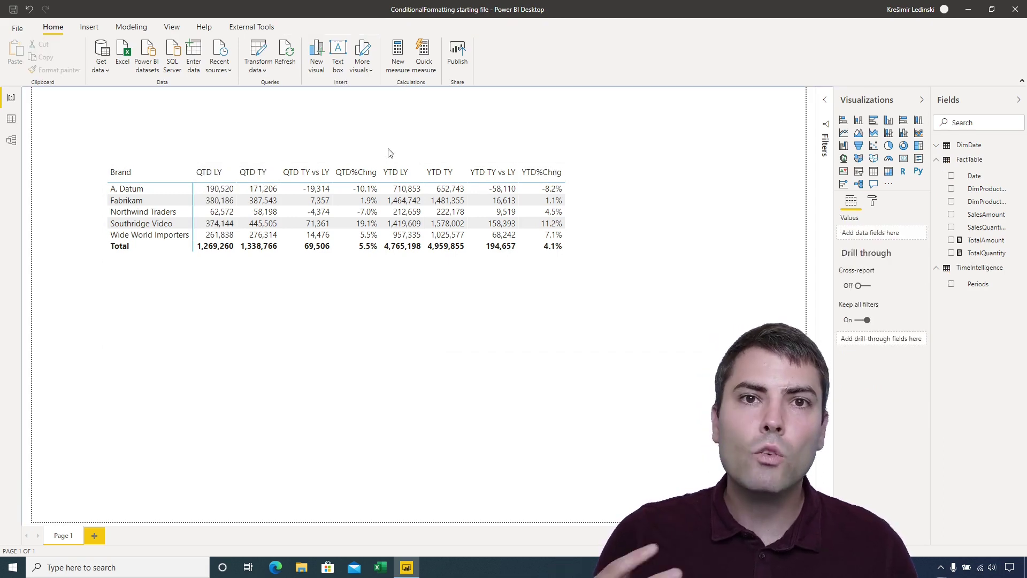
pyautogui.click(707, 196)
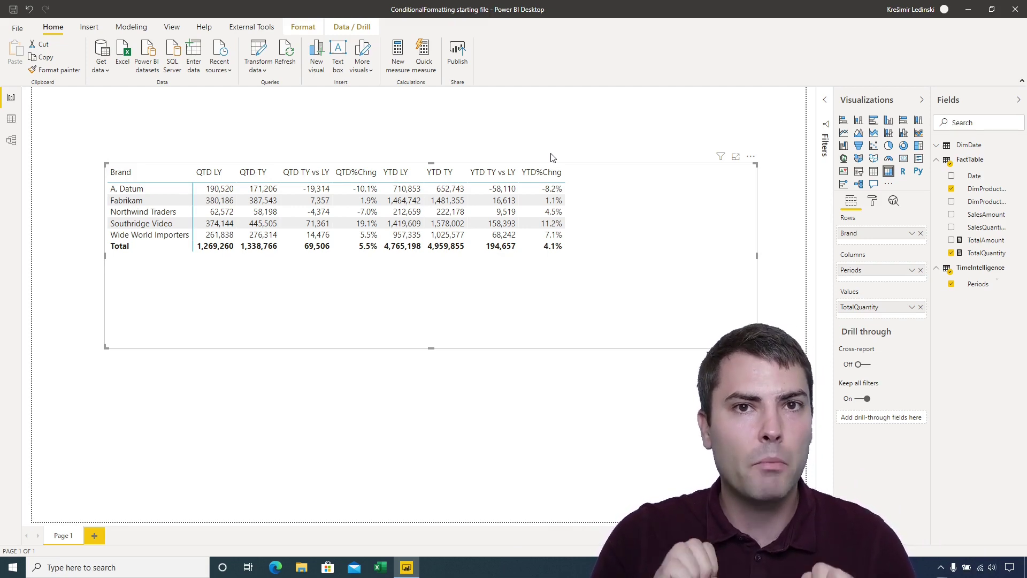
# Step: Switch on conditional font colour for TotalQuantity, shading the brand values in graded blue
pyautogui.click(873, 202)
pyautogui.click(844, 417)
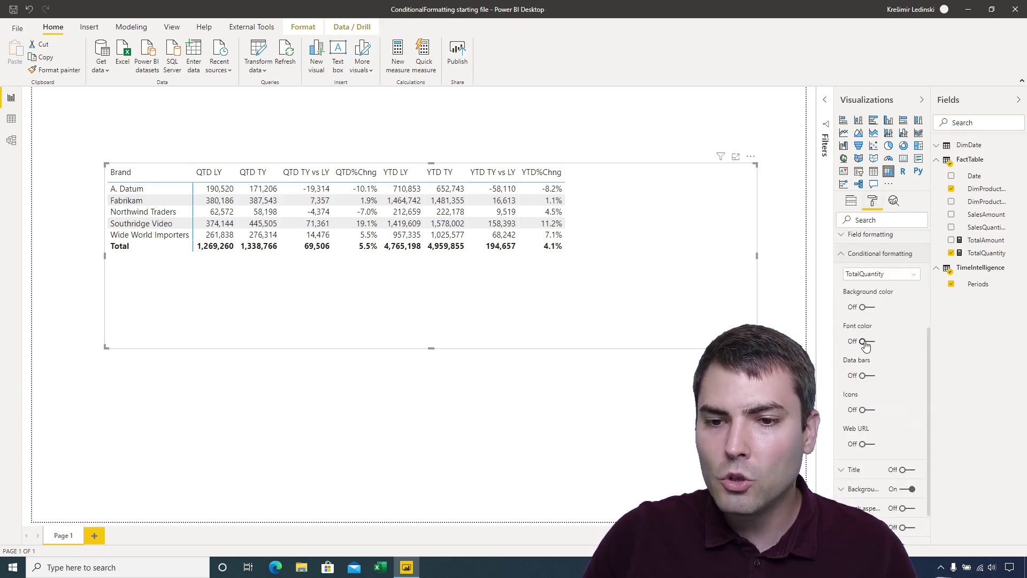
pyautogui.click(863, 341)
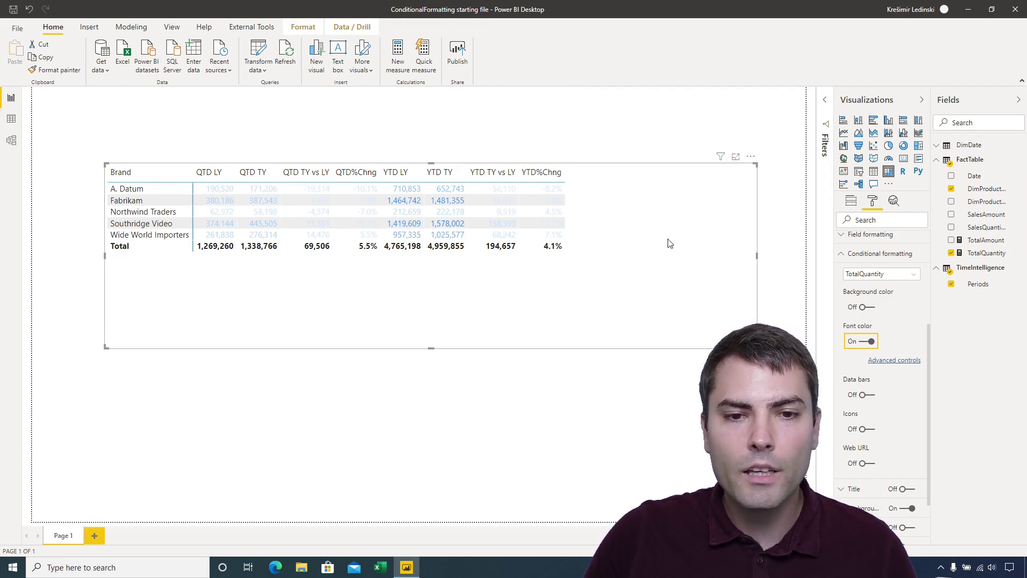
pyautogui.click(887, 278)
pyautogui.click(894, 277)
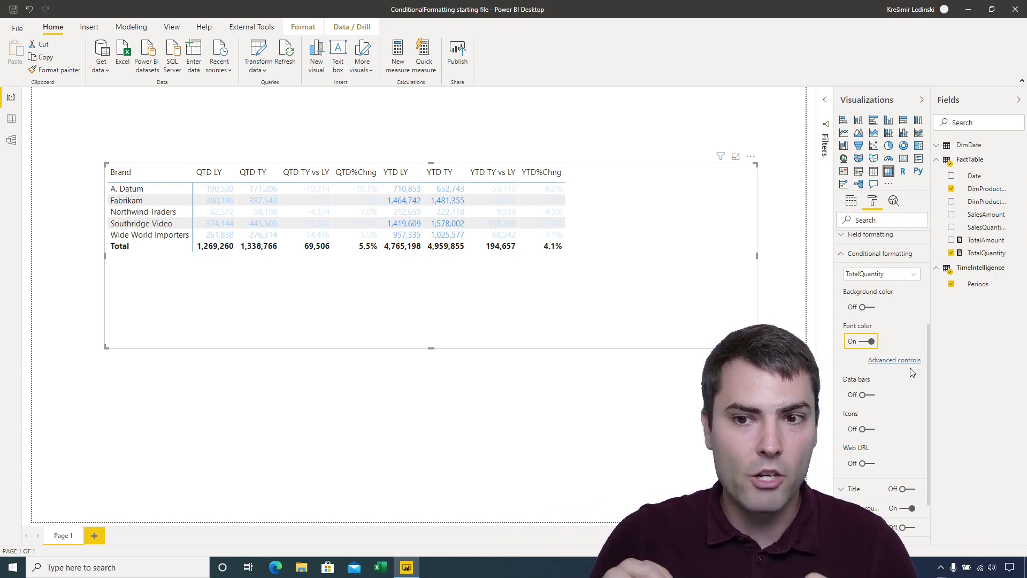
# Step: Create a new FactTable measure starting 'ConditionAbs = IF(SELECTEDVALUE(TimeIntelligence[Periods])'
pyautogui.rightClick(973, 161)
pyautogui.click(966, 174)
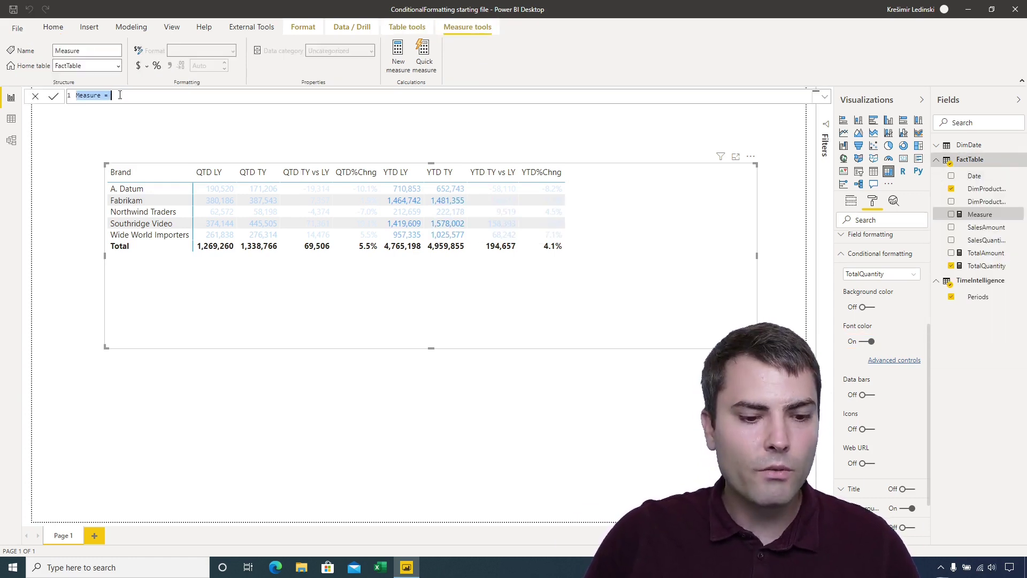
pyautogui.write('Abu')
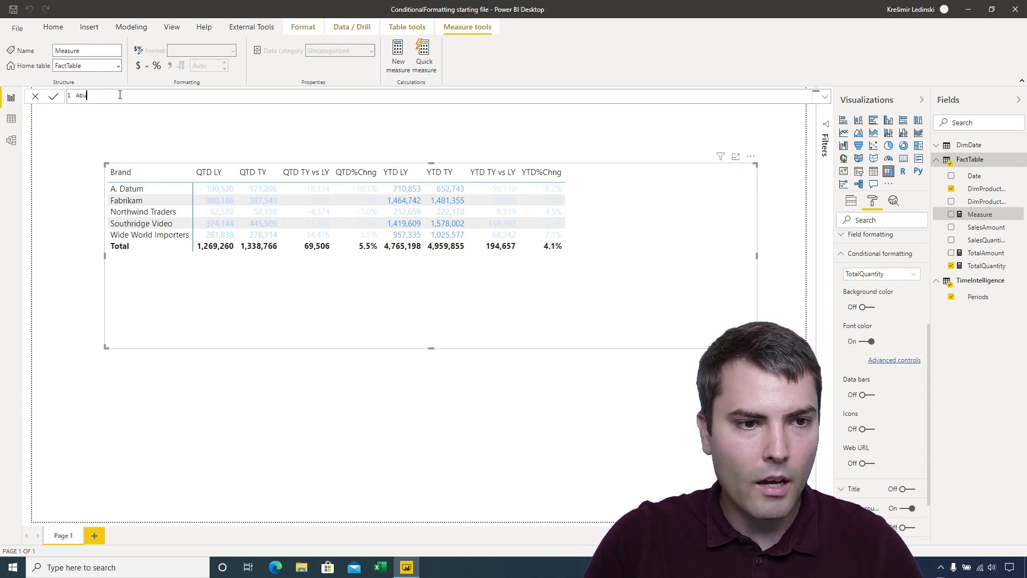
pyautogui.press('BackSpace')
pyautogui.press('BackSpace')
pyautogui.press('BackSpace')
pyautogui.write('ConditionAbs')
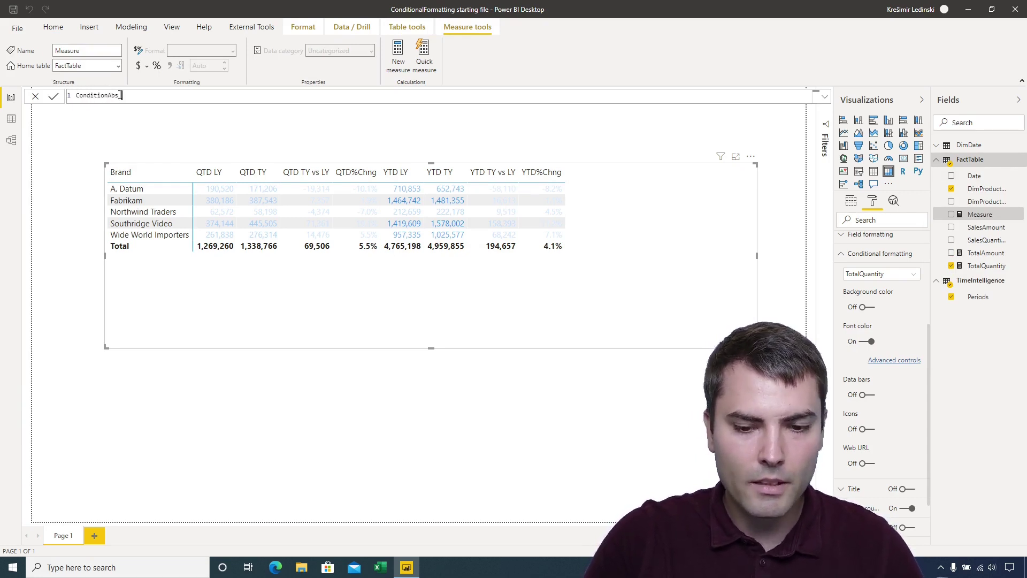
pyautogui.write(' = ')
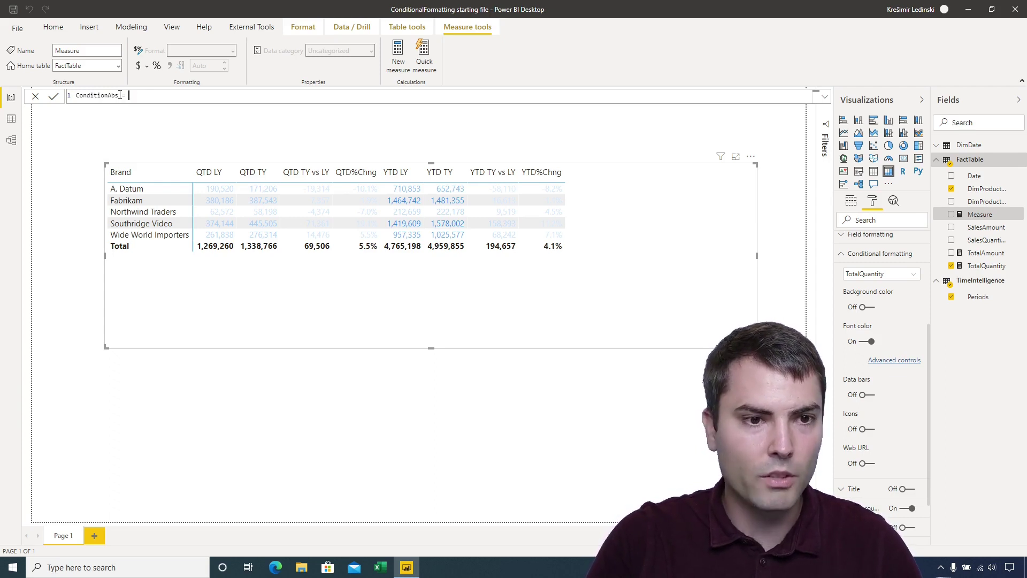
pyautogui.write('IF(')
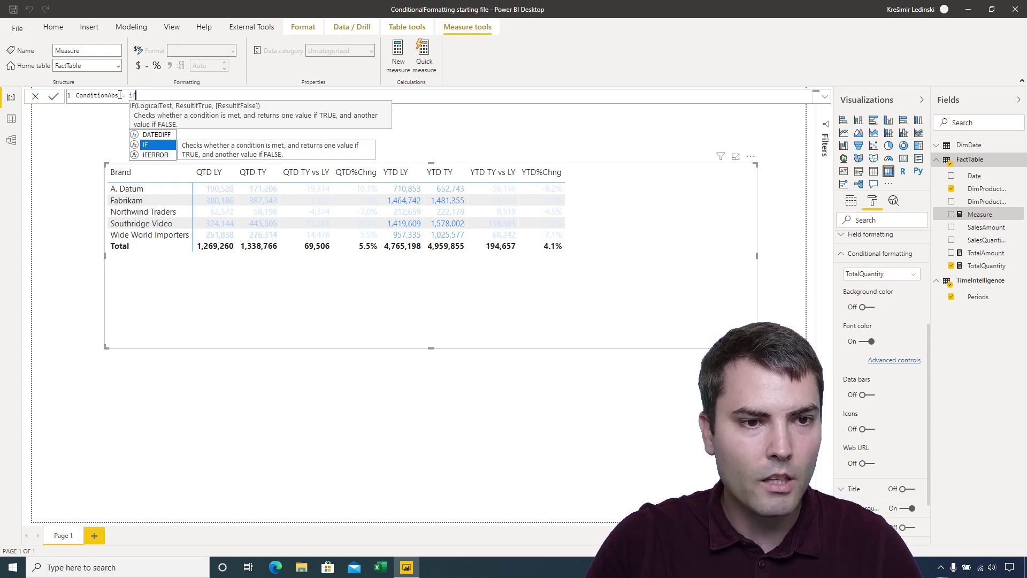
pyautogui.write('selec')
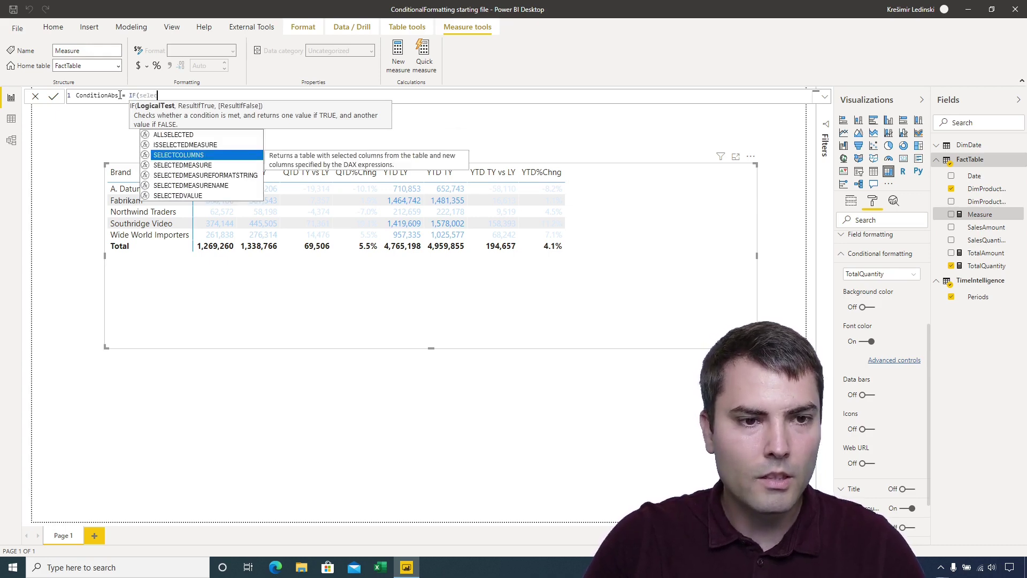
pyautogui.write('tedv')
pyautogui.press('Tab')
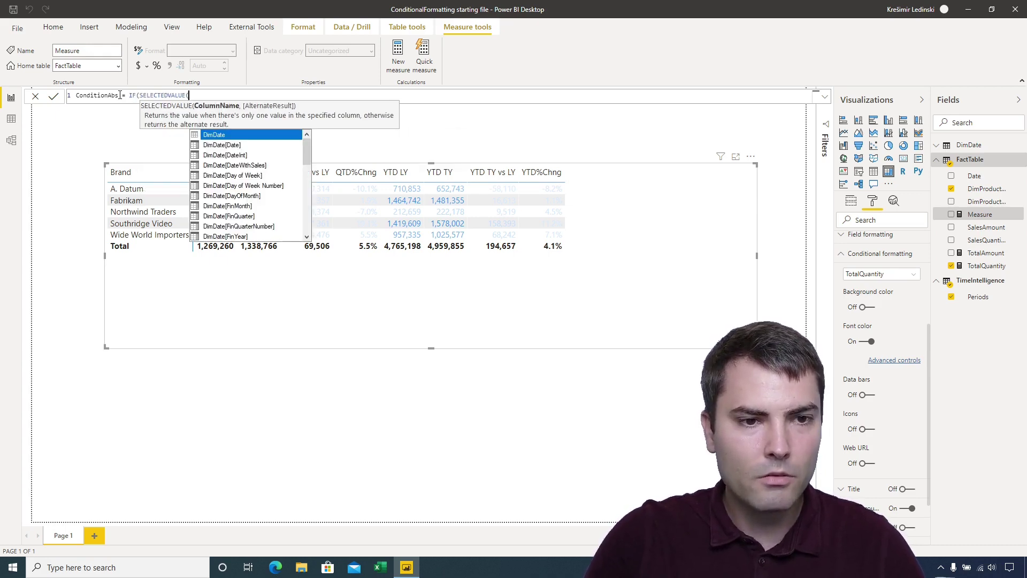
pyautogui.write('pe')
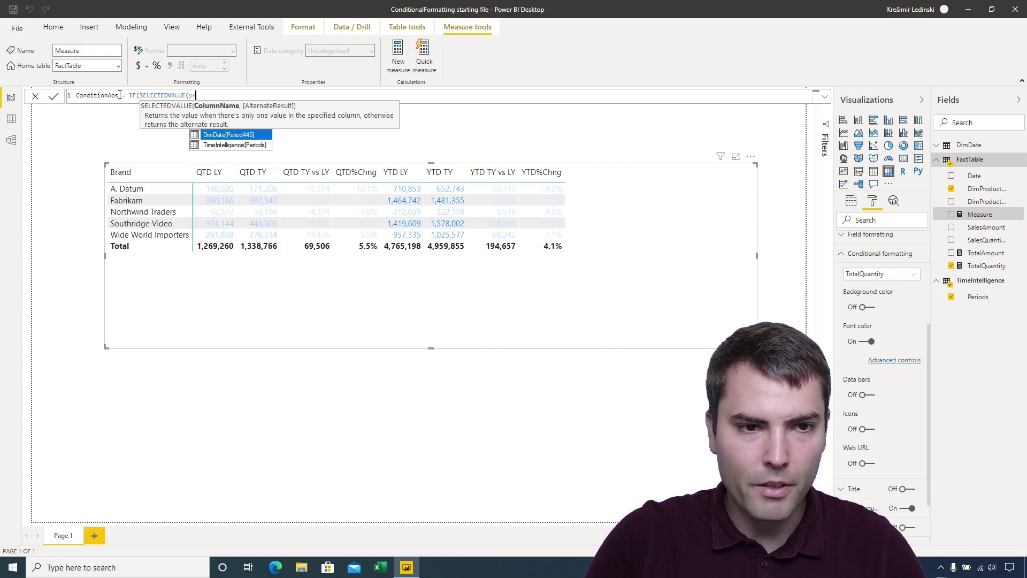
pyautogui.write('rio')
pyautogui.press('Down')
pyautogui.press('Tab')
pyautogui.write(')')
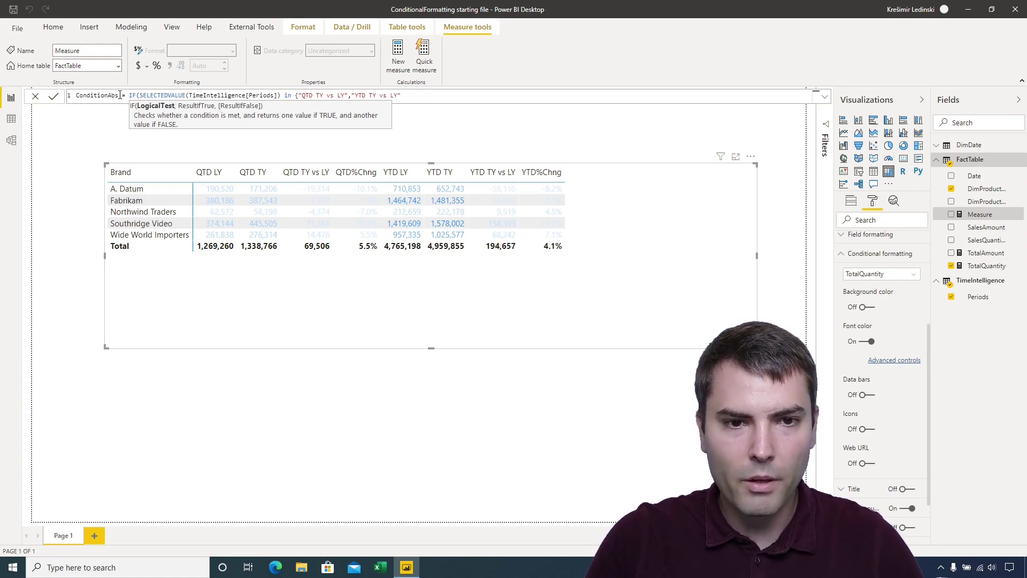
# Step: Finish ConditionAbs to return [TotalQuantity] for QTD/YTD TY vs LY, otherwise BLANK()
pyautogui.write('})')
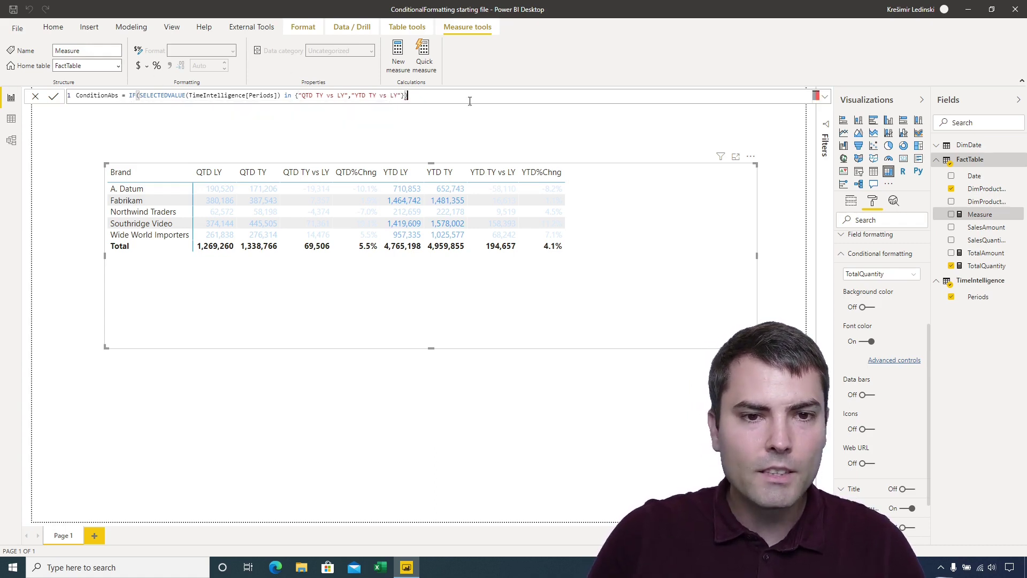
pyautogui.press('BackSpace')
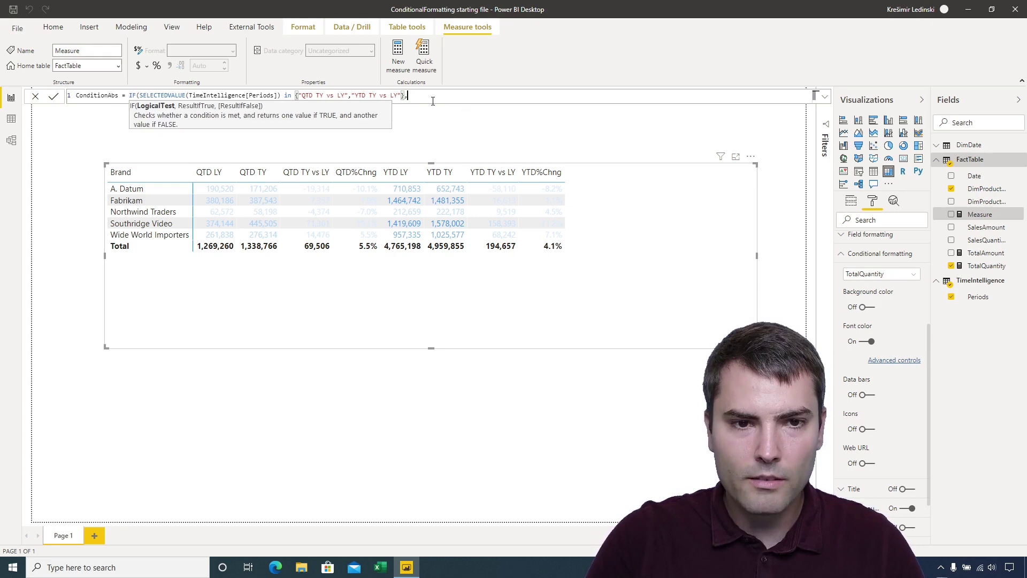
pyautogui.write(',tota')
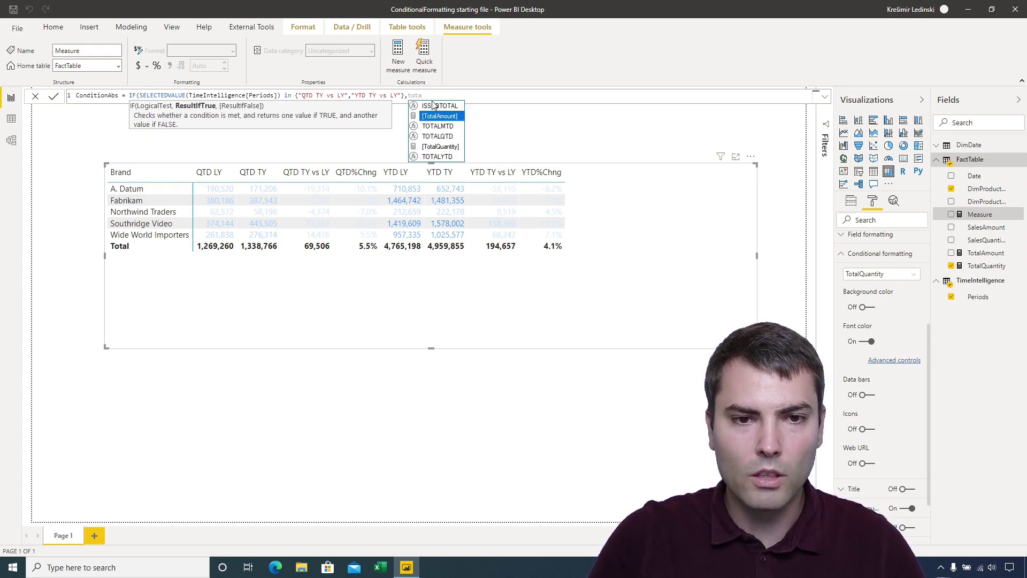
pyautogui.press('Down')
pyautogui.press('Down')
pyautogui.press('Down')
pyautogui.press('Tab')
pyautogui.write(',')
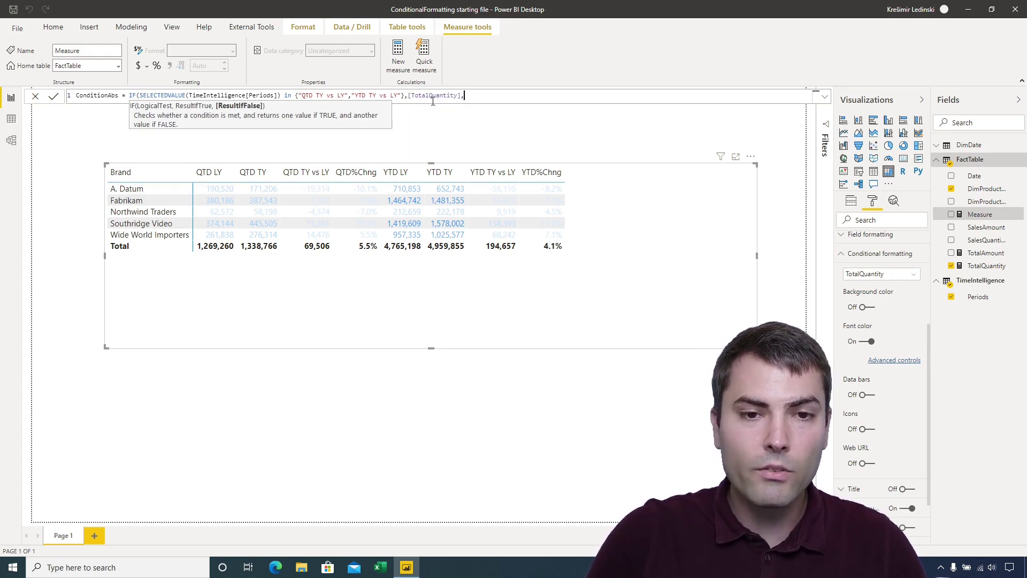
pyautogui.write('blan')
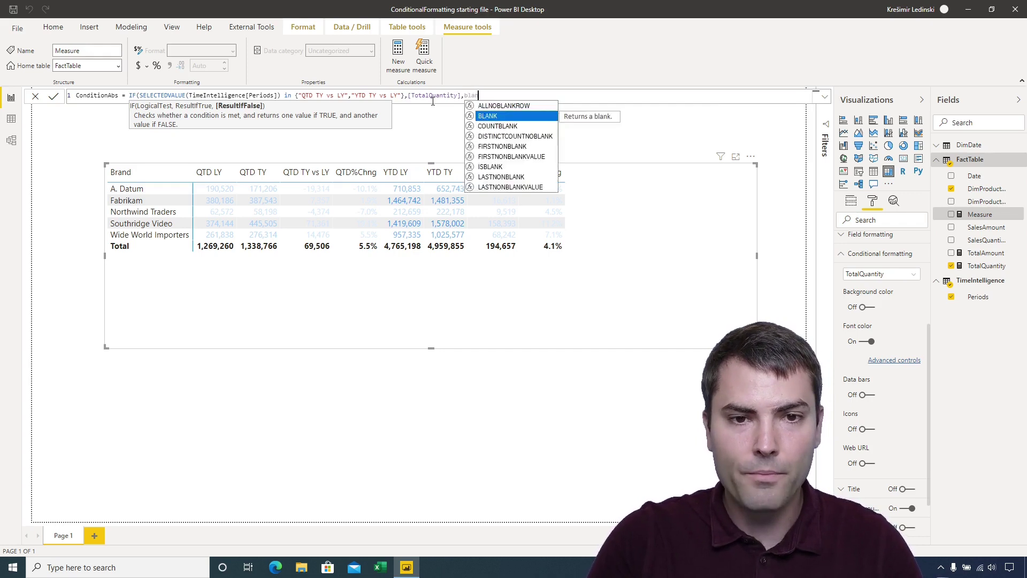
pyautogui.press('Tab')
pyautogui.write('))')
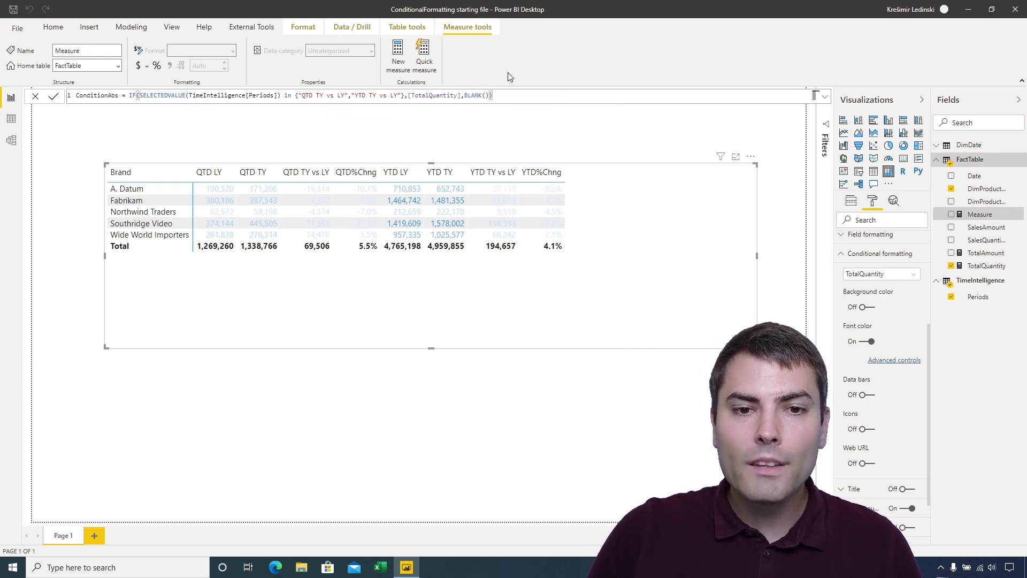
pyautogui.hotkey('shift', 'Left')
pyautogui.hotkey('shift', 'Left')
pyautogui.hotkey('shift', 'Left')
pyautogui.hotkey('shift', 'Left')
pyautogui.hotkey('shift', 'Left')
pyautogui.hotkey('shift', 'Left')
pyautogui.hotkey('shift', 'Left')
pyautogui.hotkey('shift', 'Left')
pyautogui.hotkey('shift', 'Left')
pyautogui.keyDown('shift'); pyautogui.click(131, 96); pyautogui.keyUp('shift')
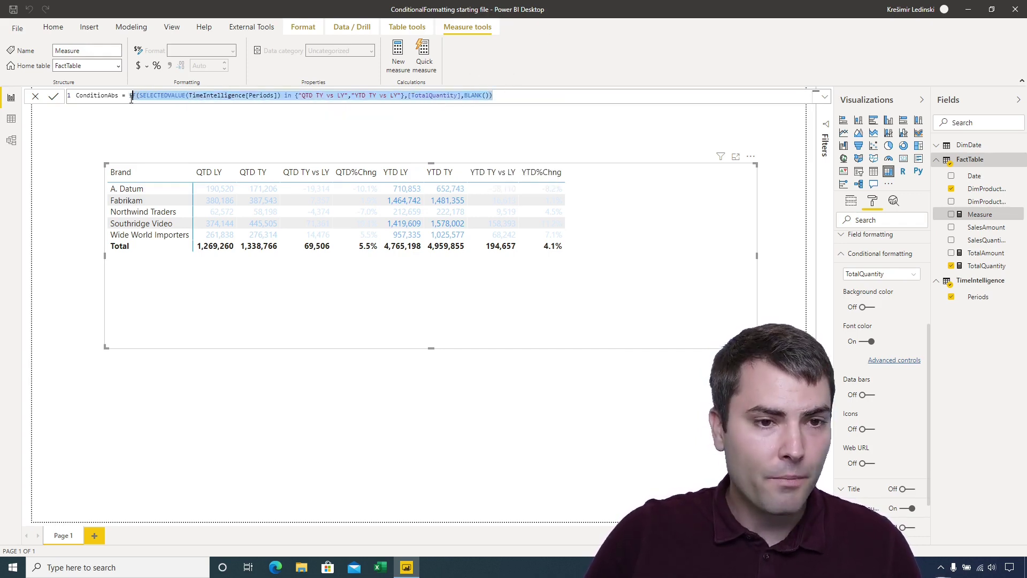
pyautogui.moveTo(138, 96); pyautogui.dragTo(282, 97)
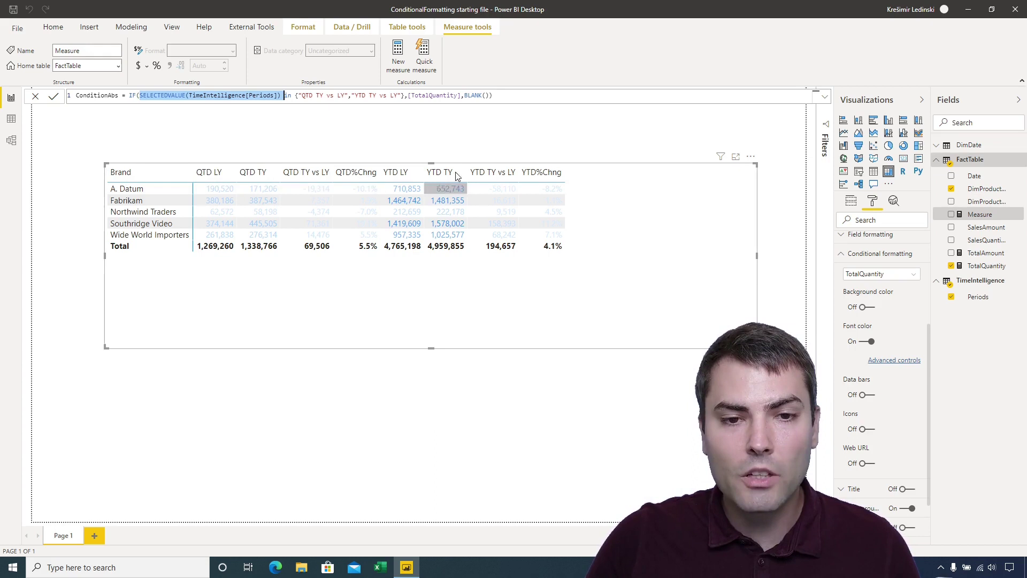
pyautogui.click(295, 95)
pyautogui.moveTo(295, 96); pyautogui.dragTo(408, 96)
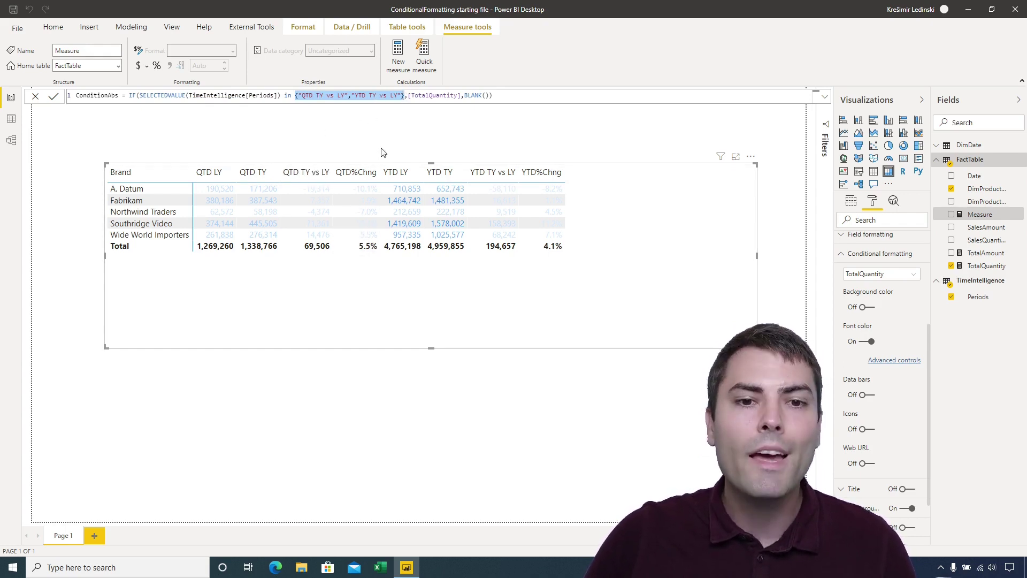
pyautogui.moveTo(409, 97); pyautogui.dragTo(461, 96)
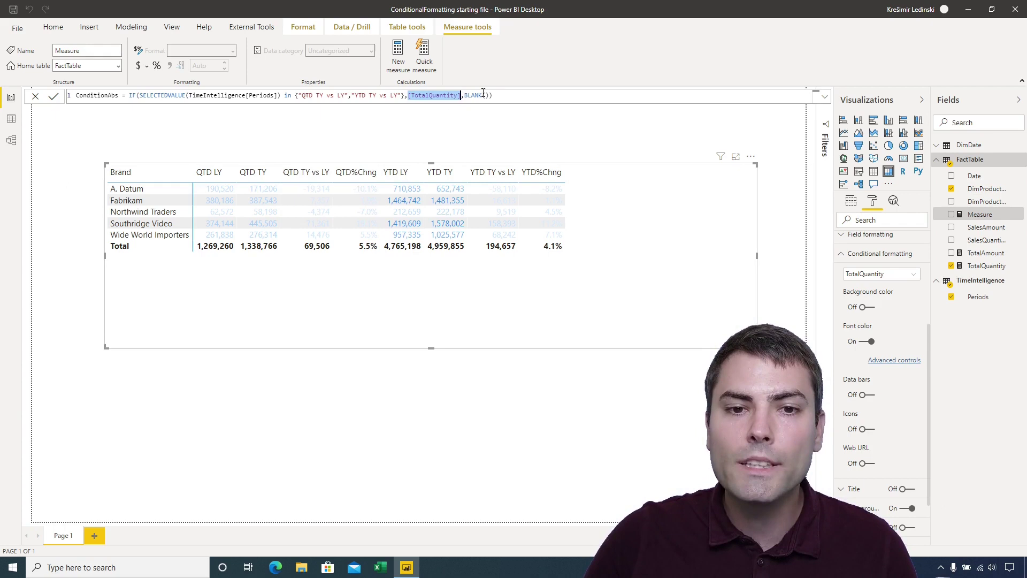
pyautogui.moveTo(489, 96); pyautogui.dragTo(465, 97)
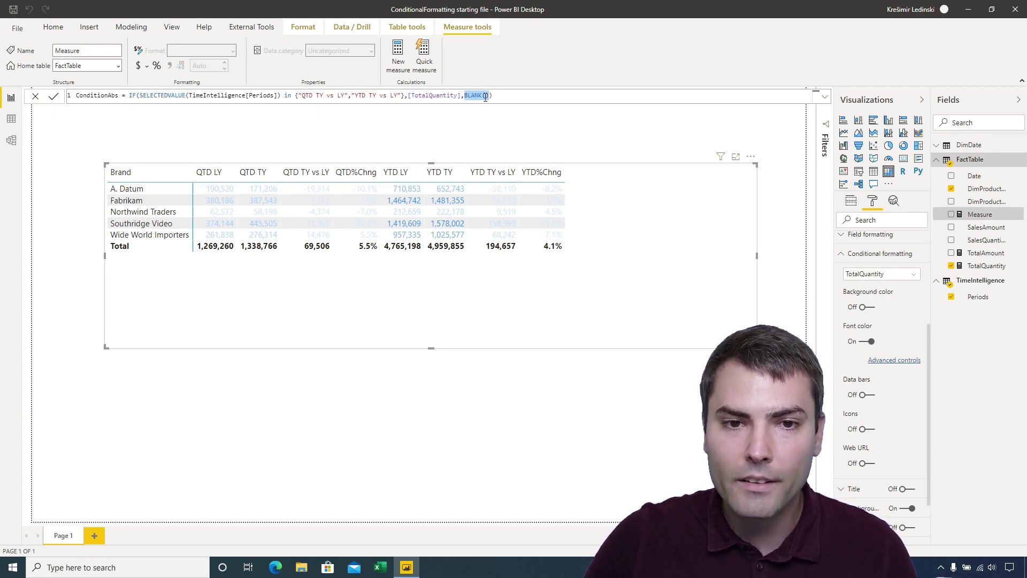
pyautogui.click(491, 96)
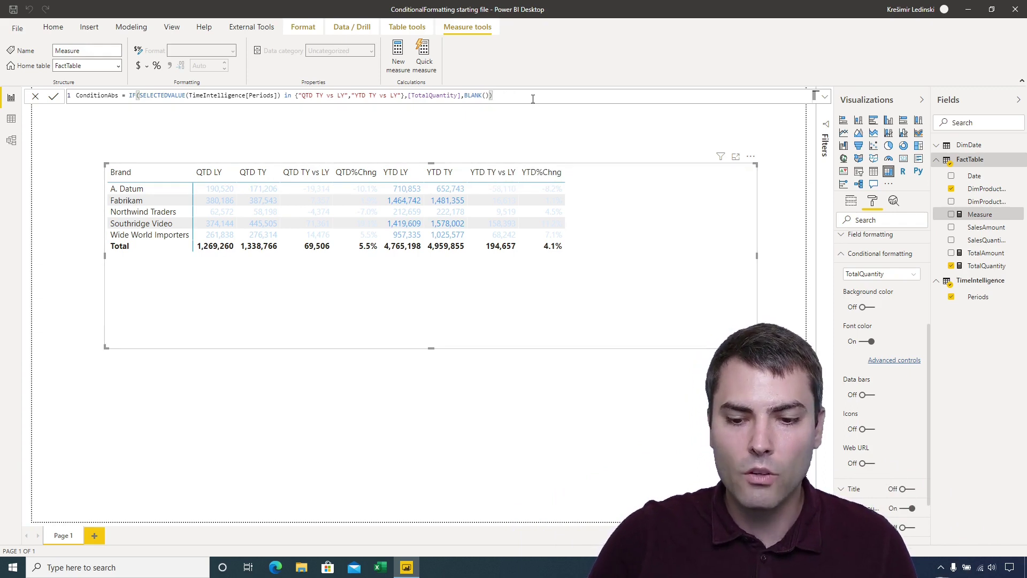
# Step: Commit ConditionAbs and set TotalQuantity's font colour advanced controls to format by Rules
pyautogui.press('Return')
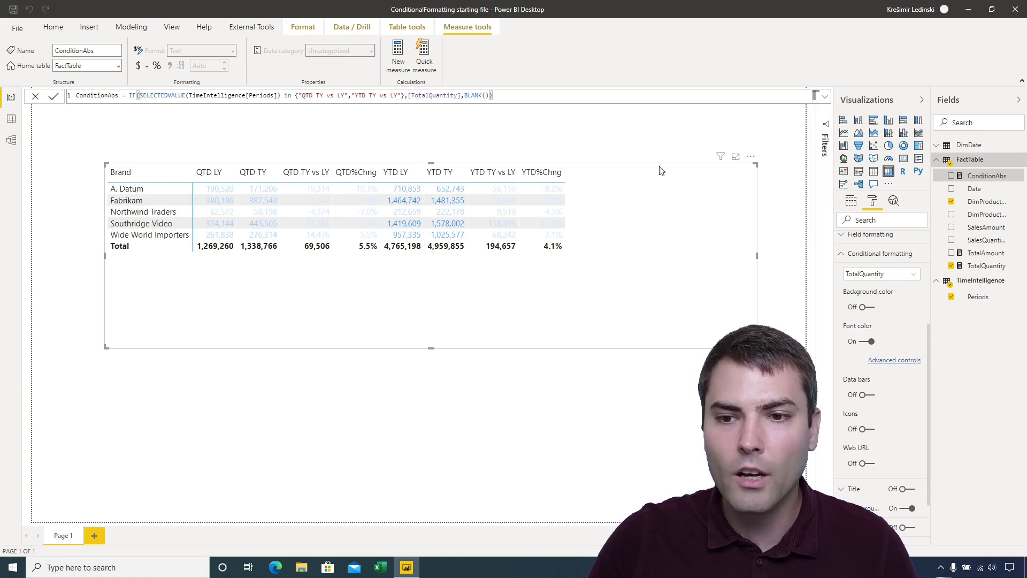
pyautogui.click(895, 362)
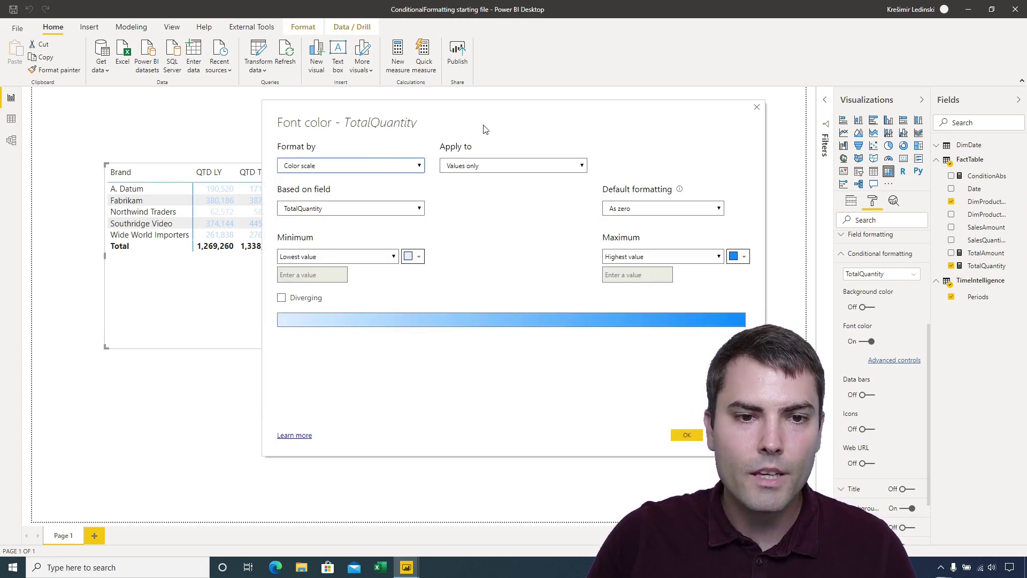
pyautogui.click(361, 165)
pyautogui.click(309, 187)
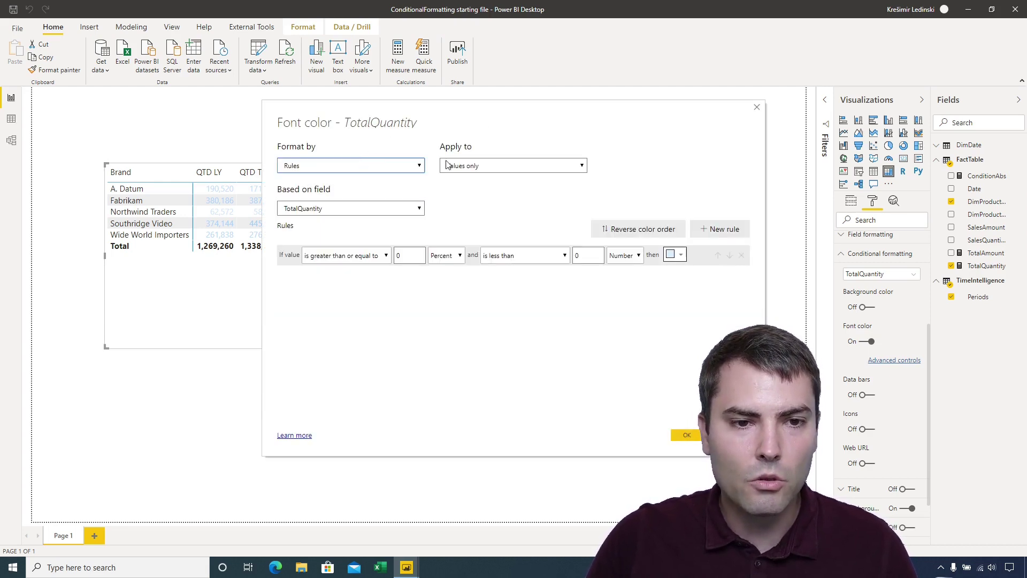
pyautogui.click(341, 211)
pyautogui.click(340, 211)
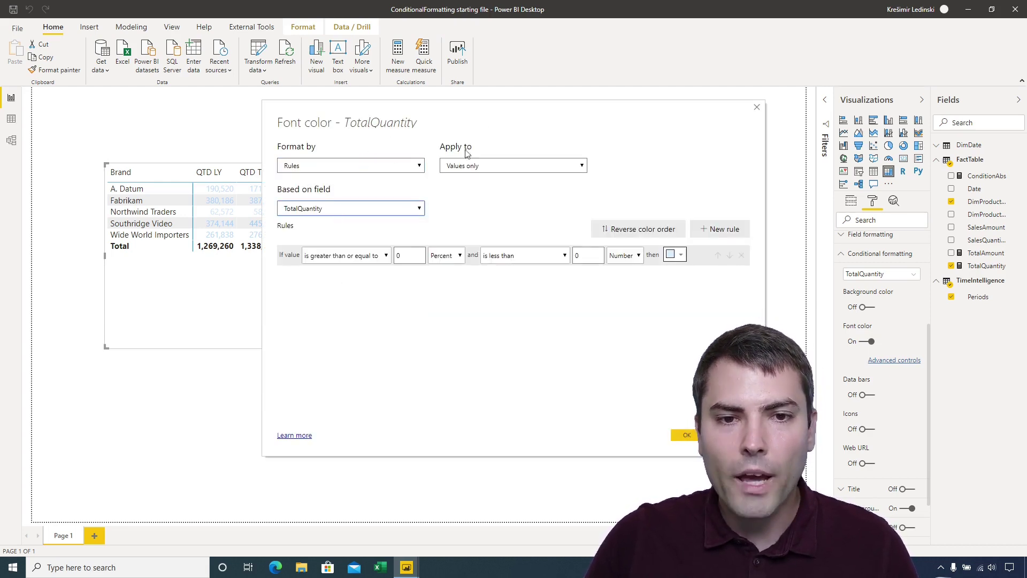
pyautogui.moveTo(532, 116); pyautogui.dragTo(738, 183)
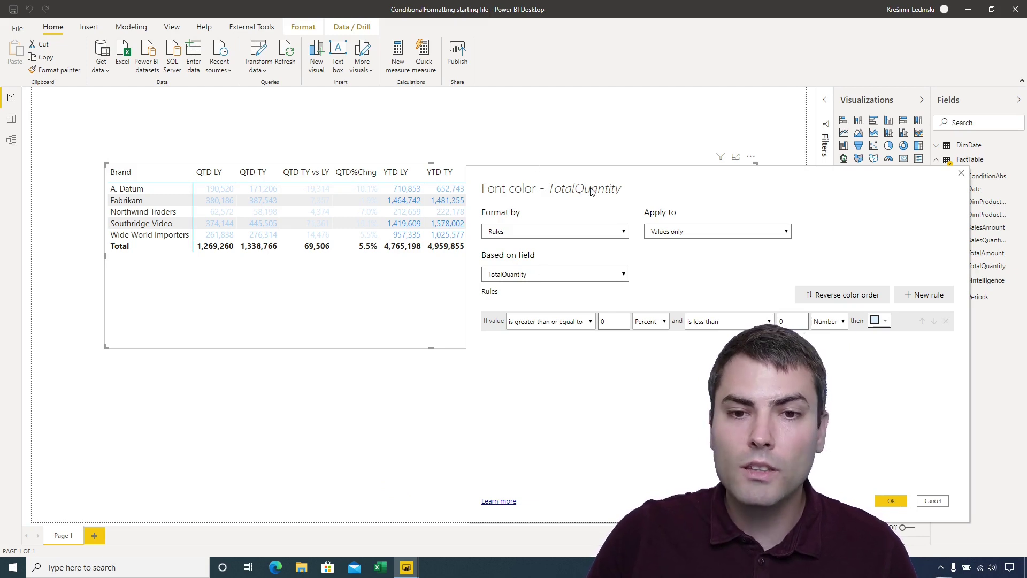
pyautogui.moveTo(592, 182); pyautogui.dragTo(493, 268)
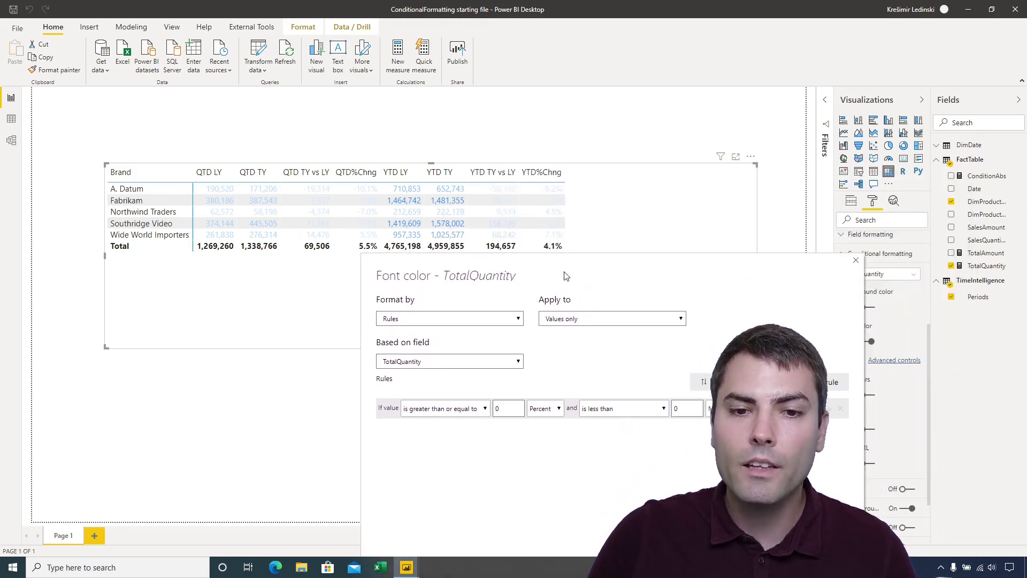
pyautogui.moveTo(581, 263); pyautogui.dragTo(527, 118)
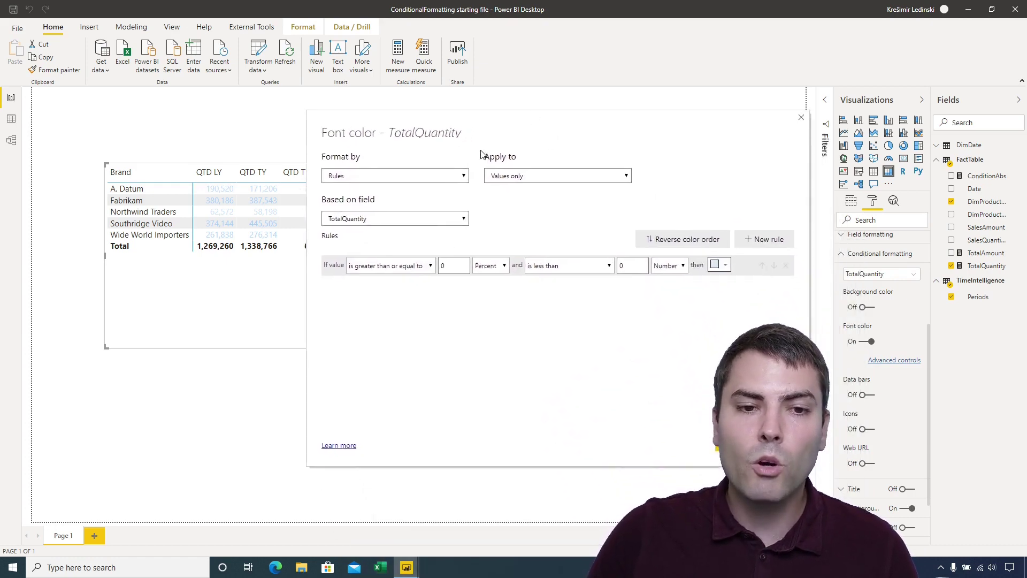
# Step: Base font colour on ConditionAbs with a Number rule from -9999999 to below 0 coloured ff0000
pyautogui.click(404, 220)
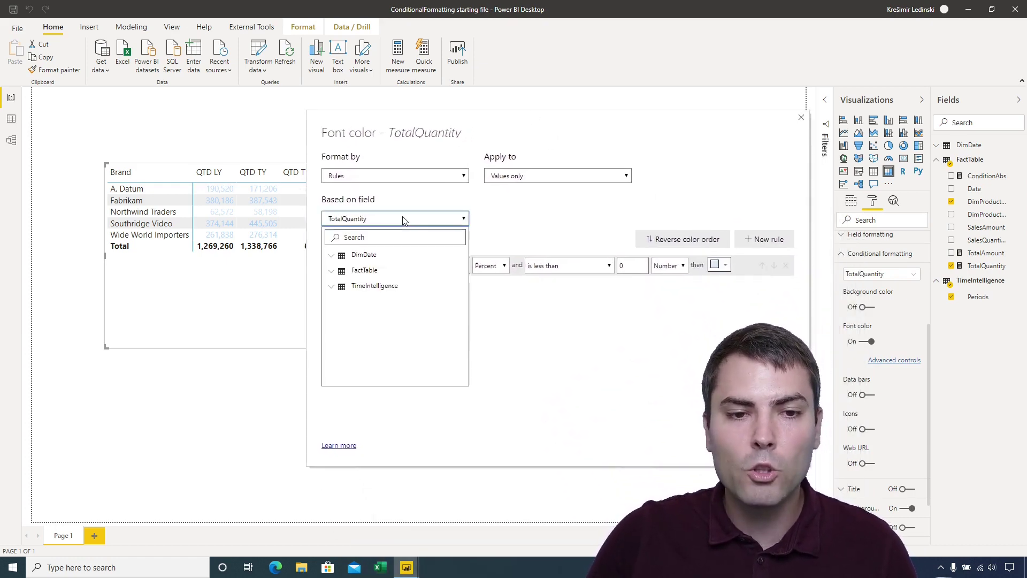
pyautogui.click(360, 239)
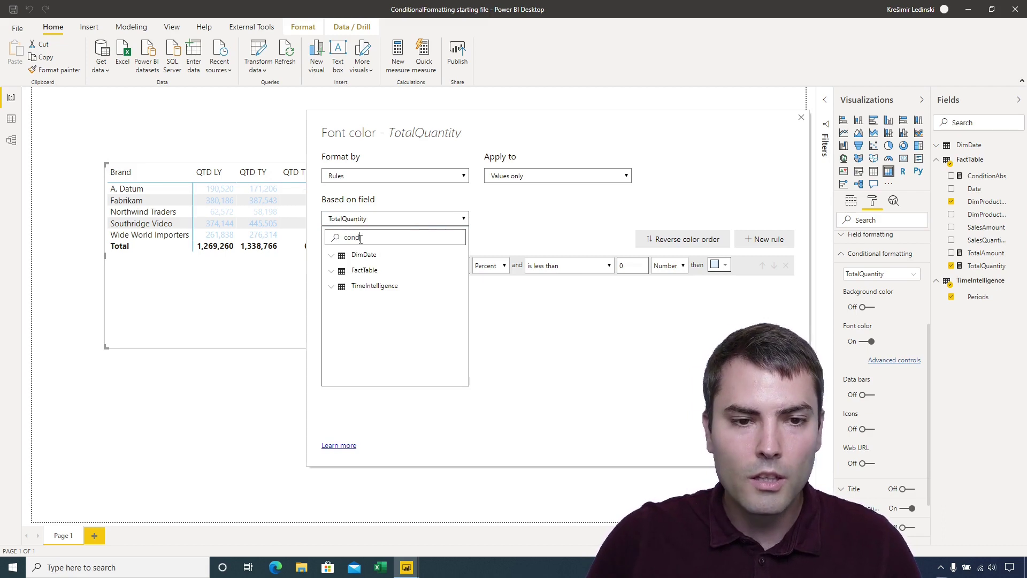
pyautogui.click(363, 274)
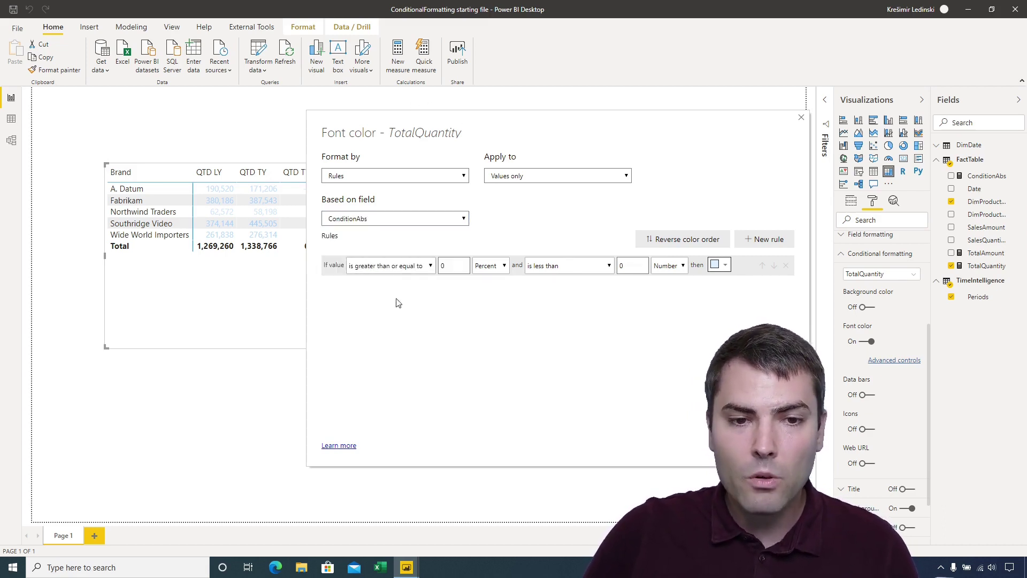
pyautogui.click(490, 265)
pyautogui.click(488, 289)
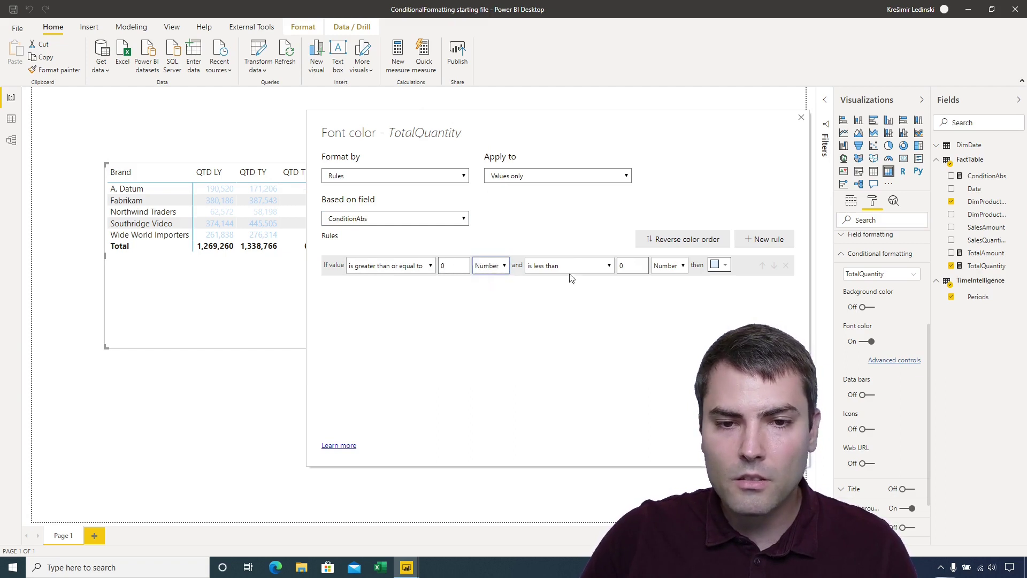
pyautogui.click(569, 266)
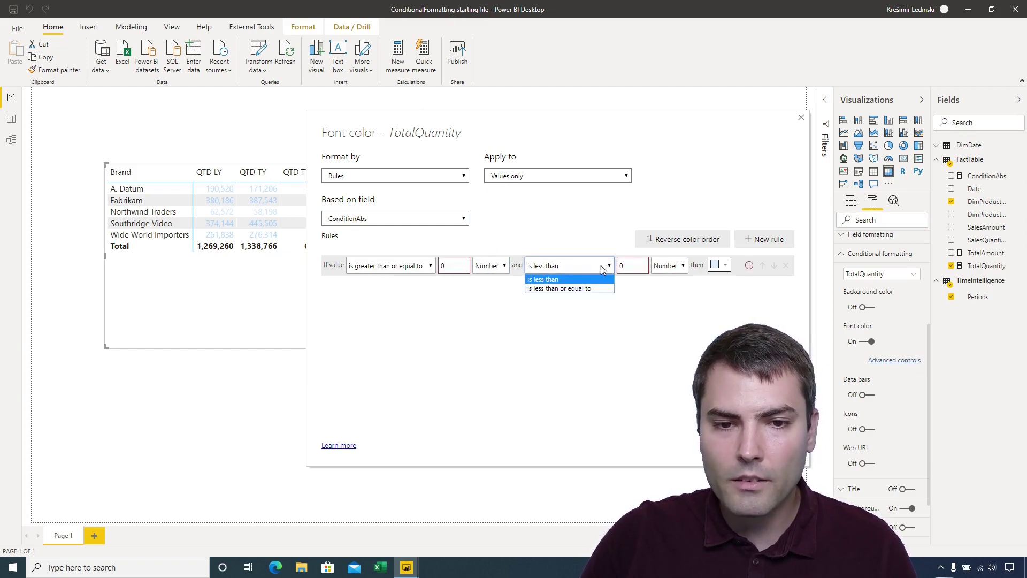
pyautogui.click(563, 279)
pyautogui.click(447, 266)
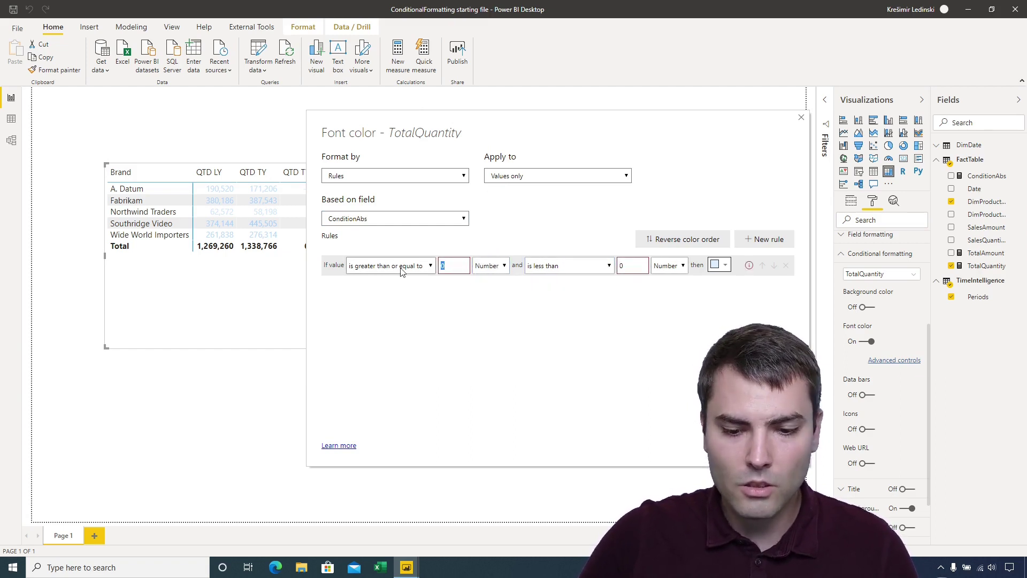
pyautogui.write('-0000')
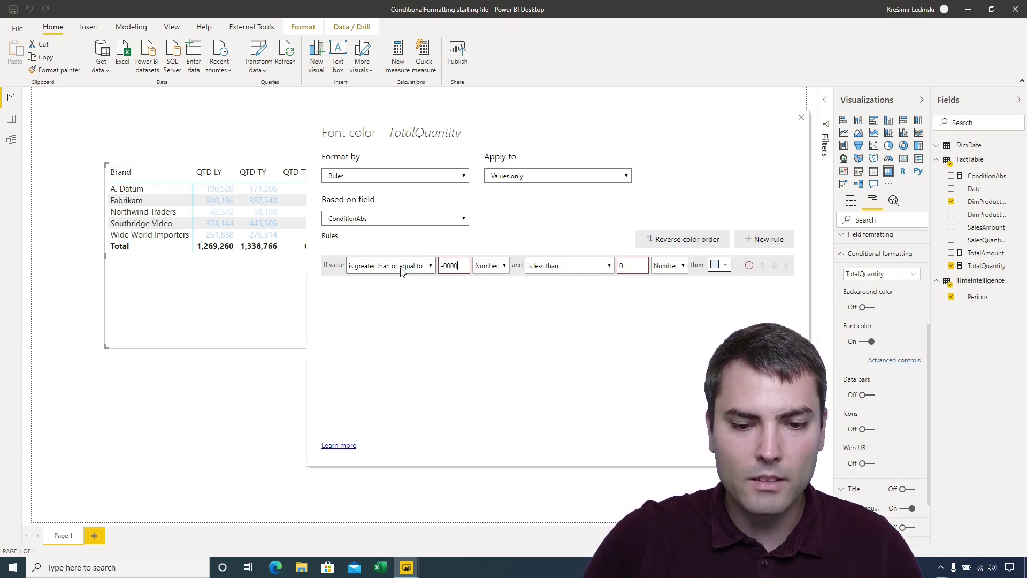
pyautogui.write('9999999')
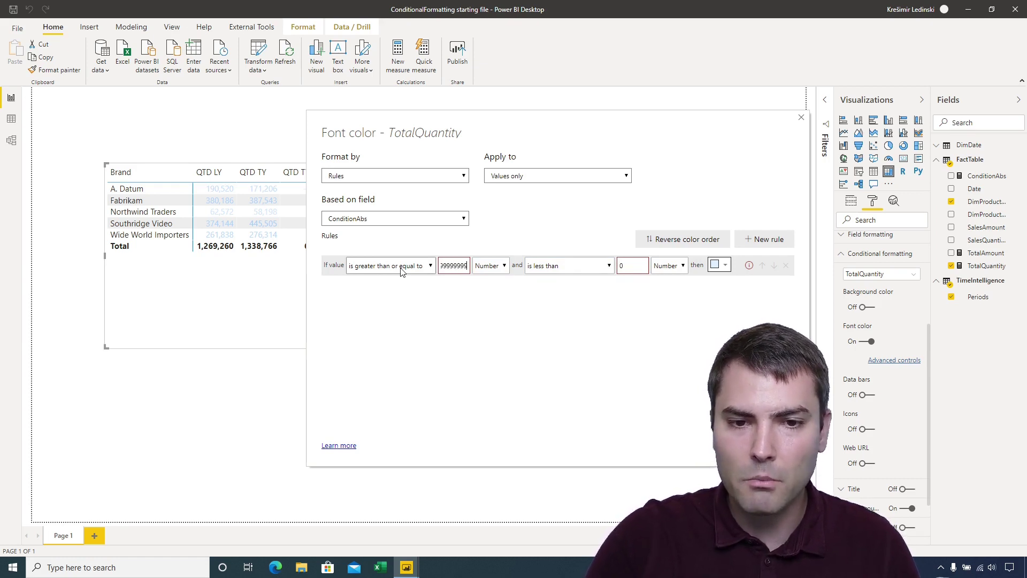
pyautogui.write('9')
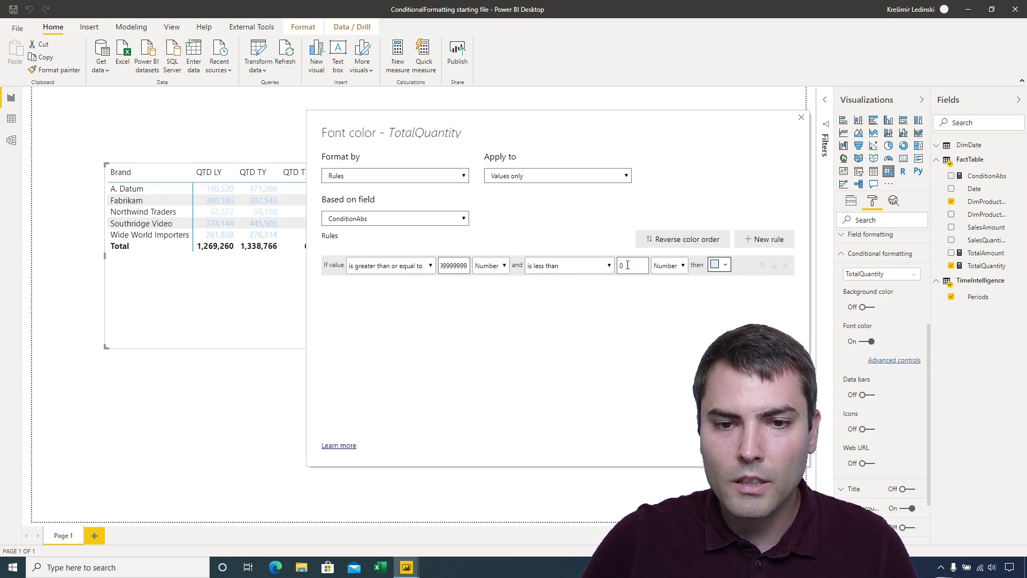
pyautogui.click(724, 264)
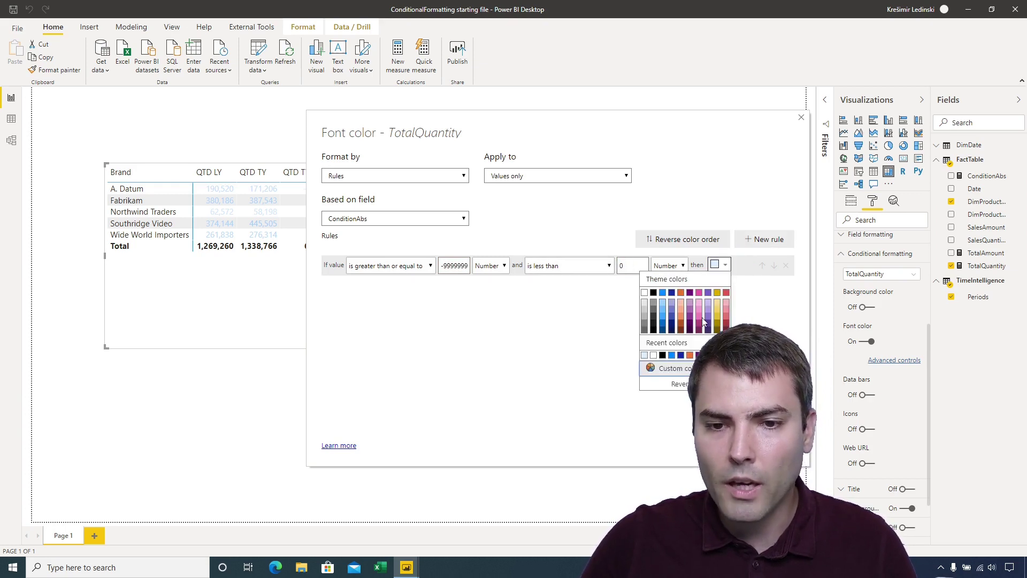
pyautogui.click(669, 368)
pyautogui.doubleClick(663, 373)
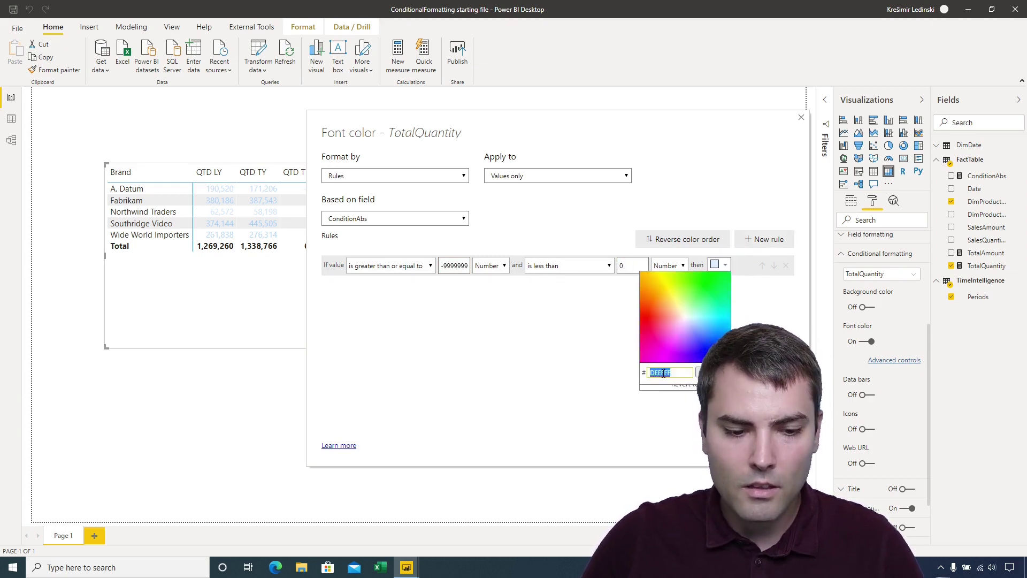
pyautogui.write('ff000')
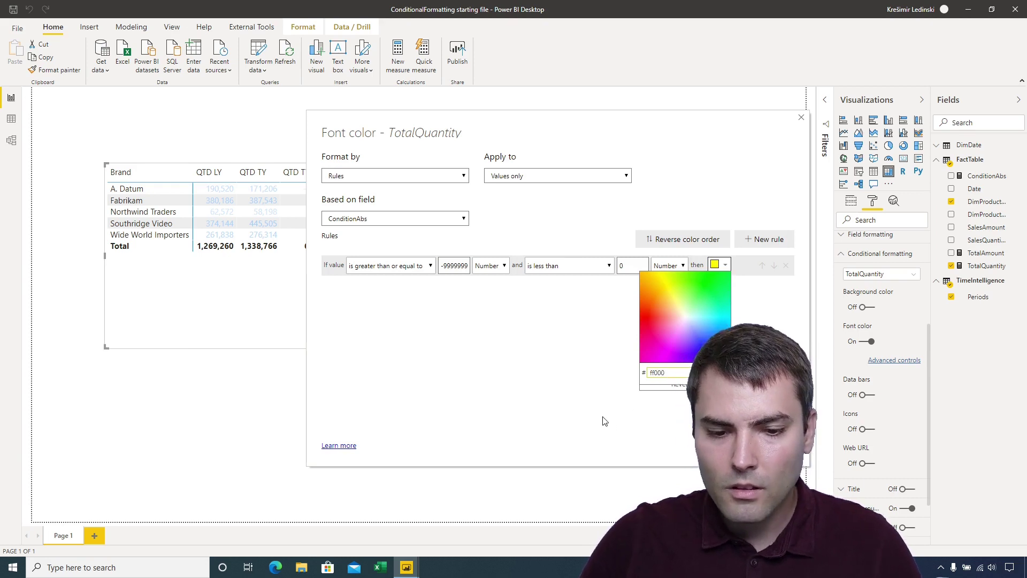
pyautogui.write('0')
pyautogui.click(603, 421)
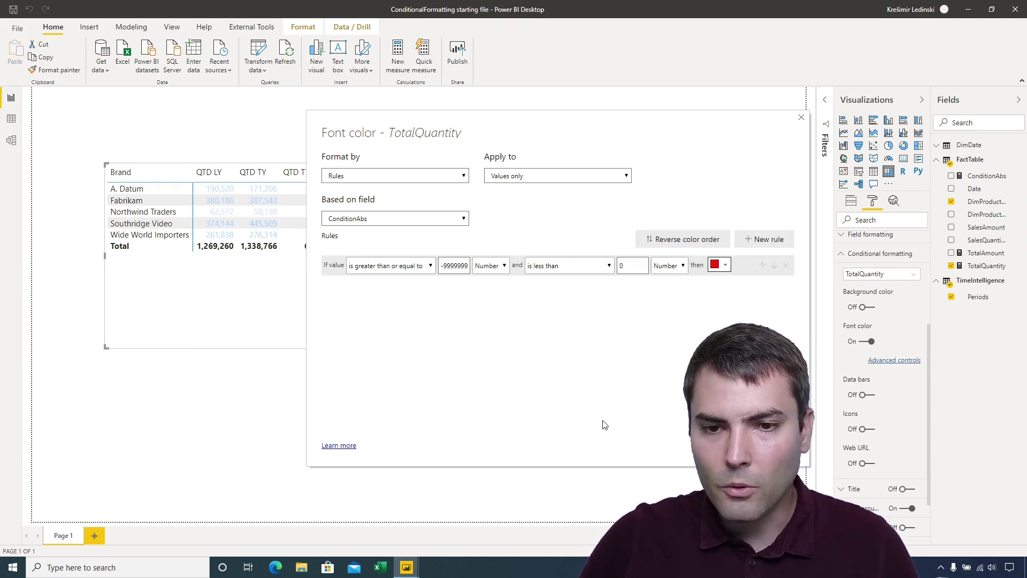
# Step: Add a second Number rule from 0 to below 99999999 coloured green
pyautogui.click(777, 246)
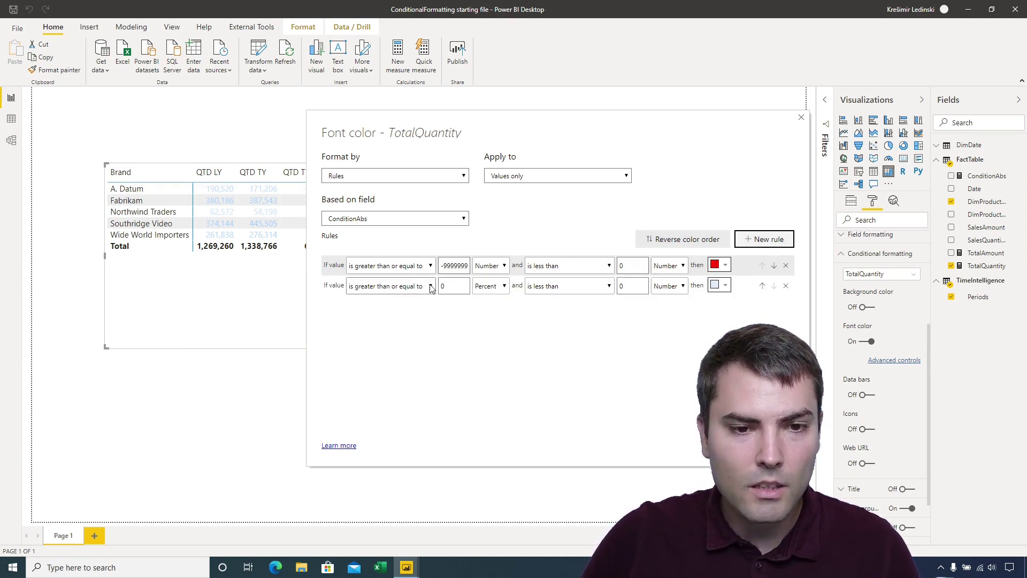
pyautogui.click(448, 286)
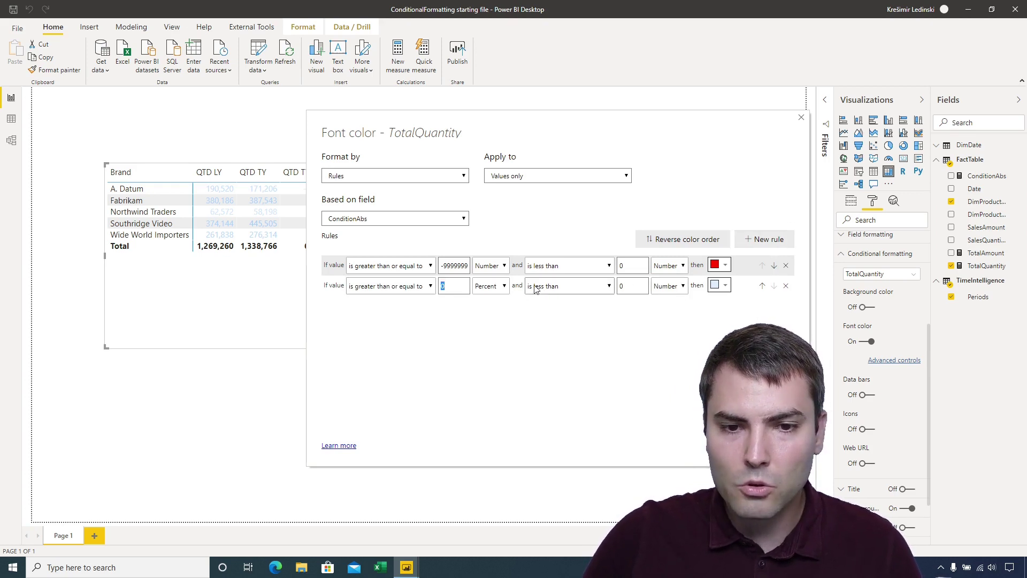
pyautogui.click(491, 285)
pyautogui.click(487, 309)
pyautogui.click(624, 286)
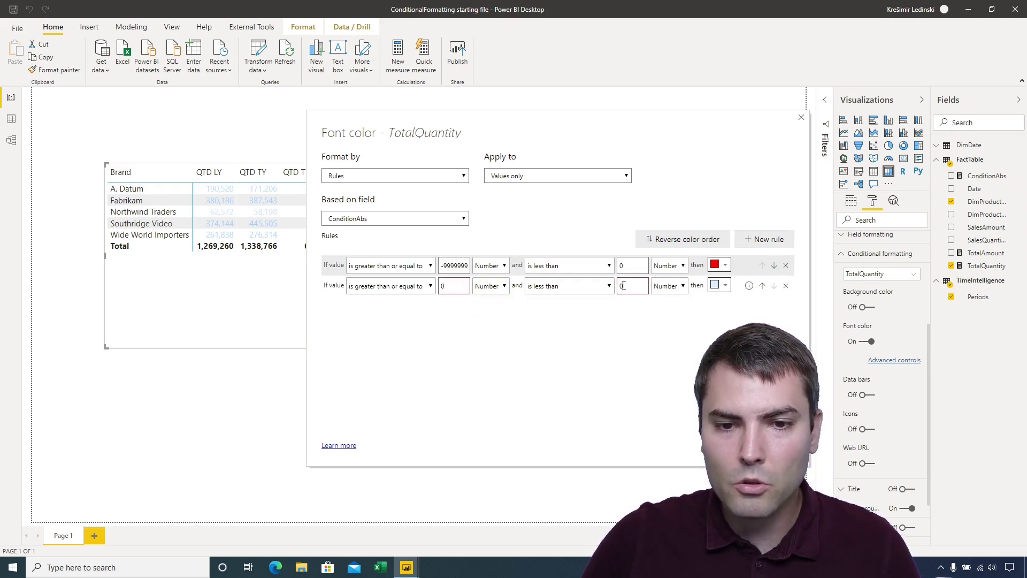
pyautogui.press('BackSpace')
pyautogui.write('99999999')
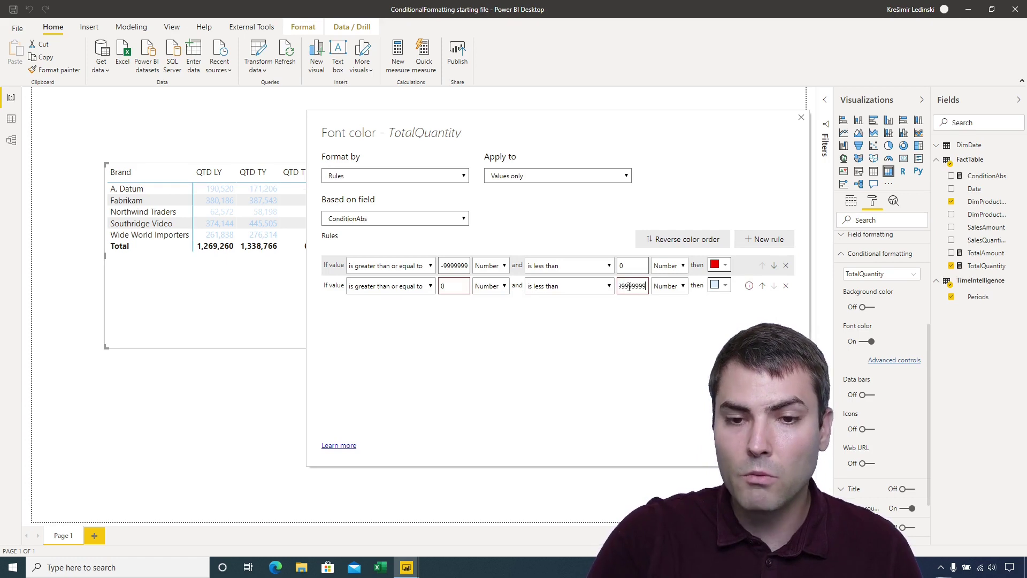
pyautogui.click(720, 285)
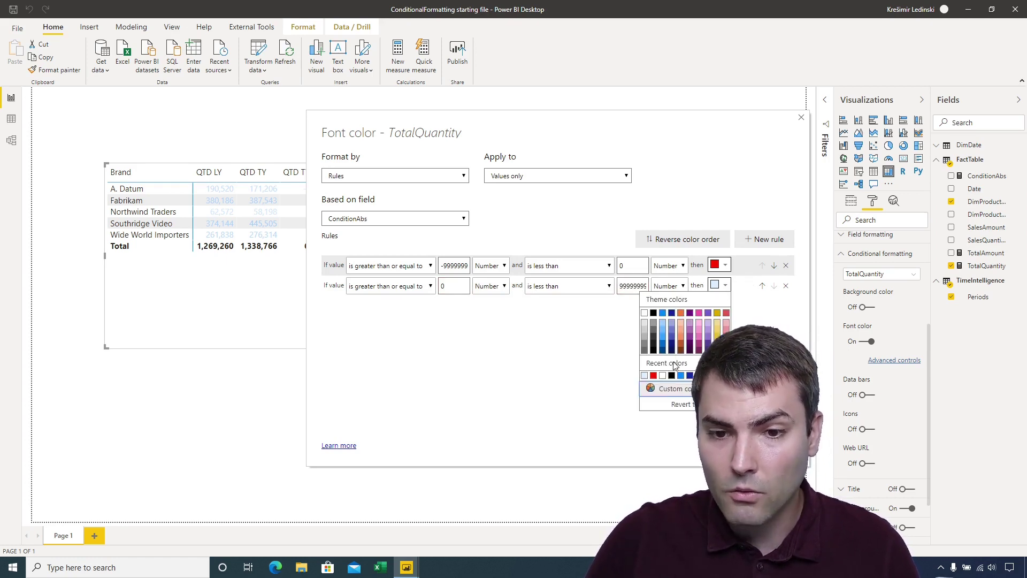
pyautogui.click(669, 389)
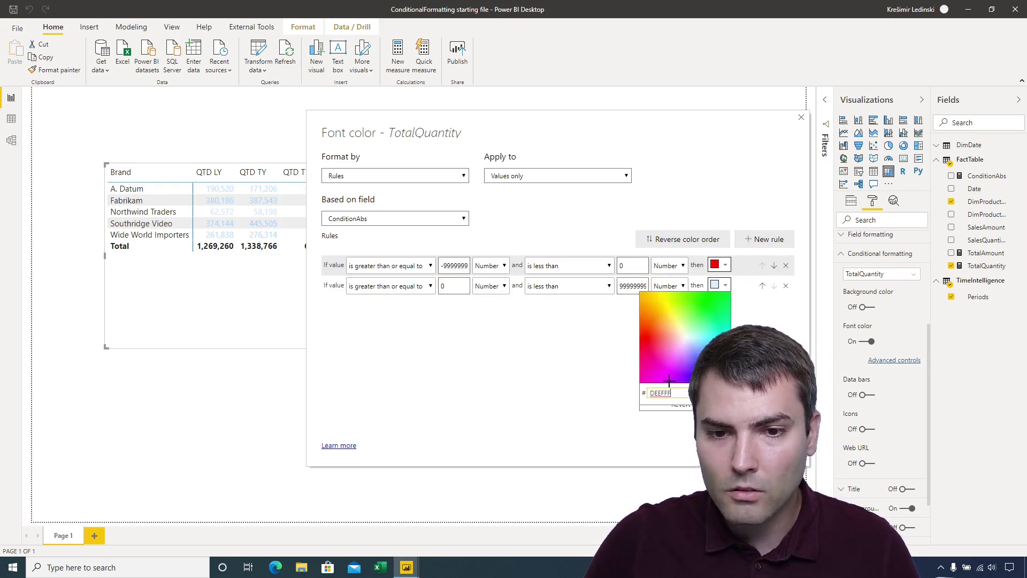
pyautogui.moveTo(677, 392); pyautogui.dragTo(624, 396)
pyautogui.write('009900')
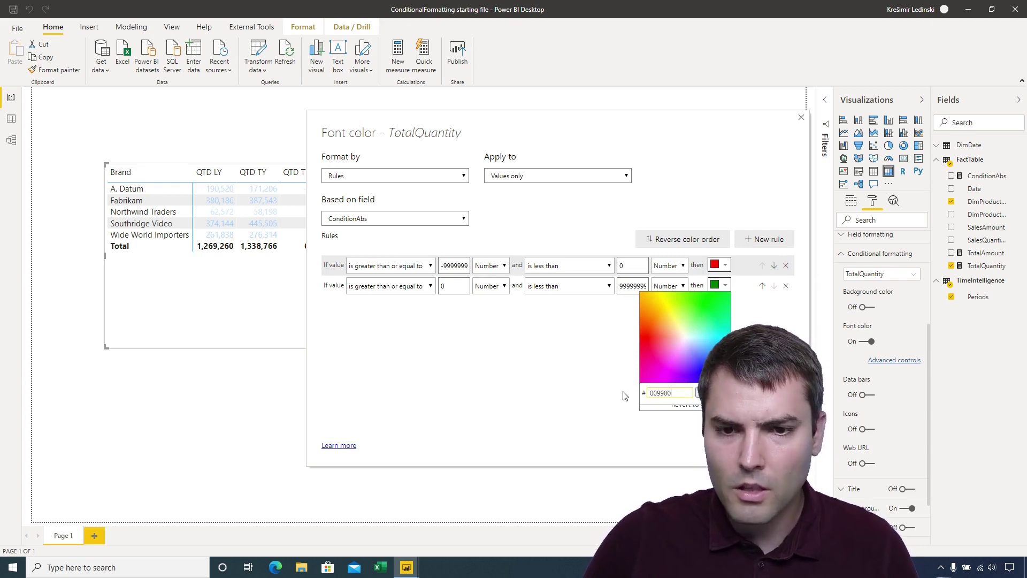
pyautogui.click(644, 428)
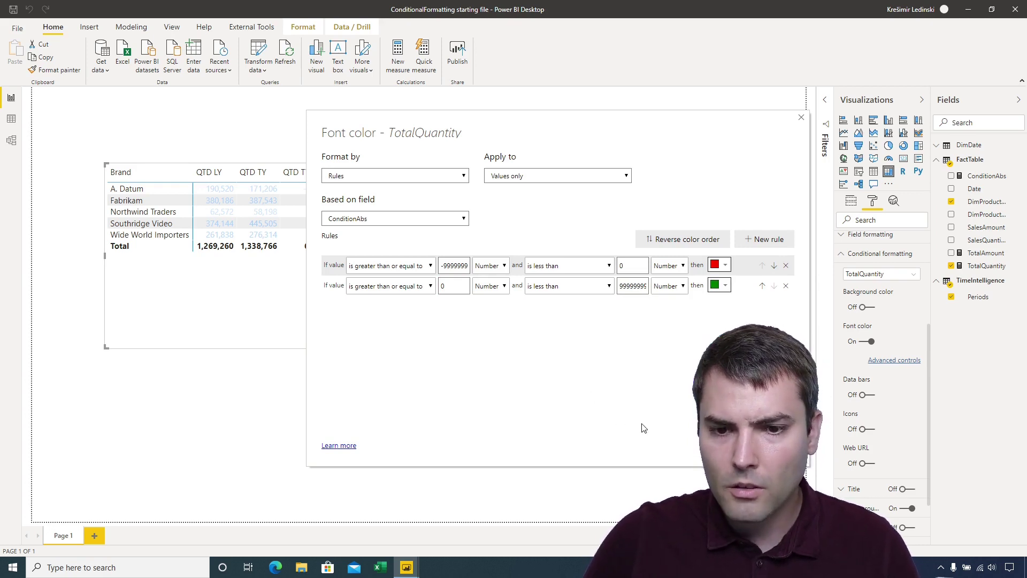
# Step: Apply the red/green font rules and switch on conditional icons for TotalQuantity
pyautogui.press('Return')
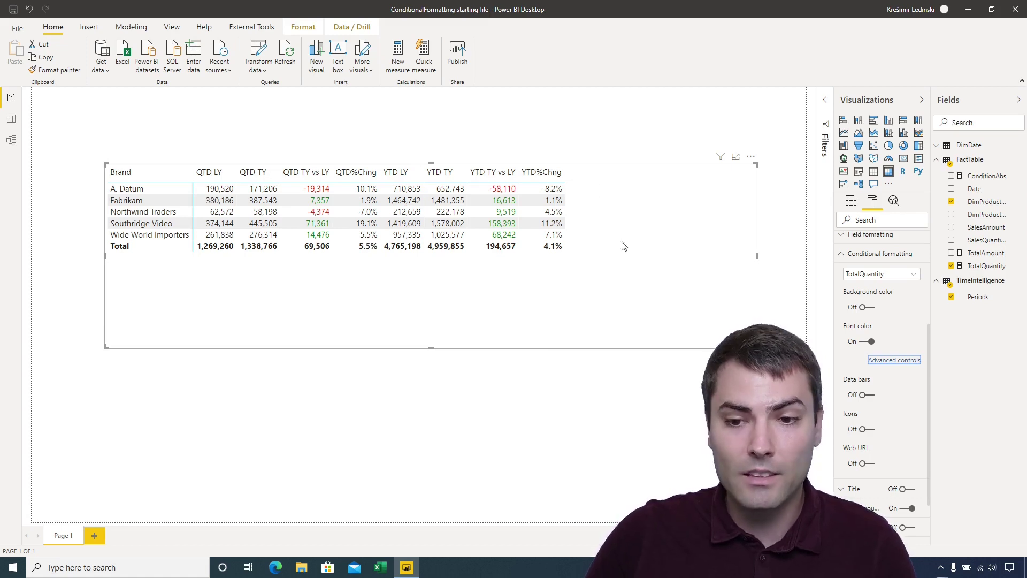
pyautogui.click(868, 430)
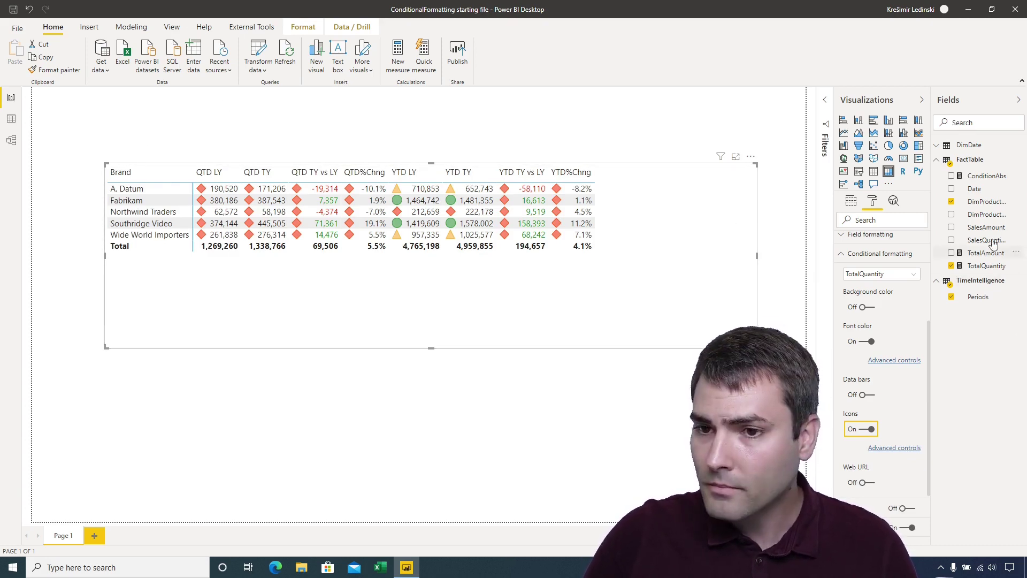
pyautogui.rightClick(980, 162)
# Step: Start a Condition% measure as 'IF(SELECTEDVALUE(TimeIntelligence[Periods])'
pyautogui.press('Escape')
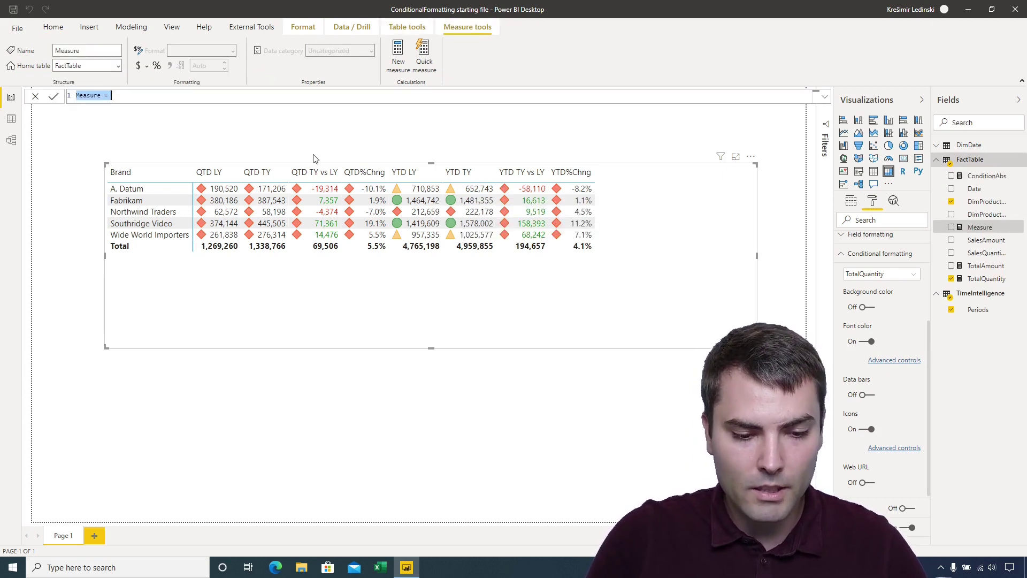
pyautogui.write('Condition')
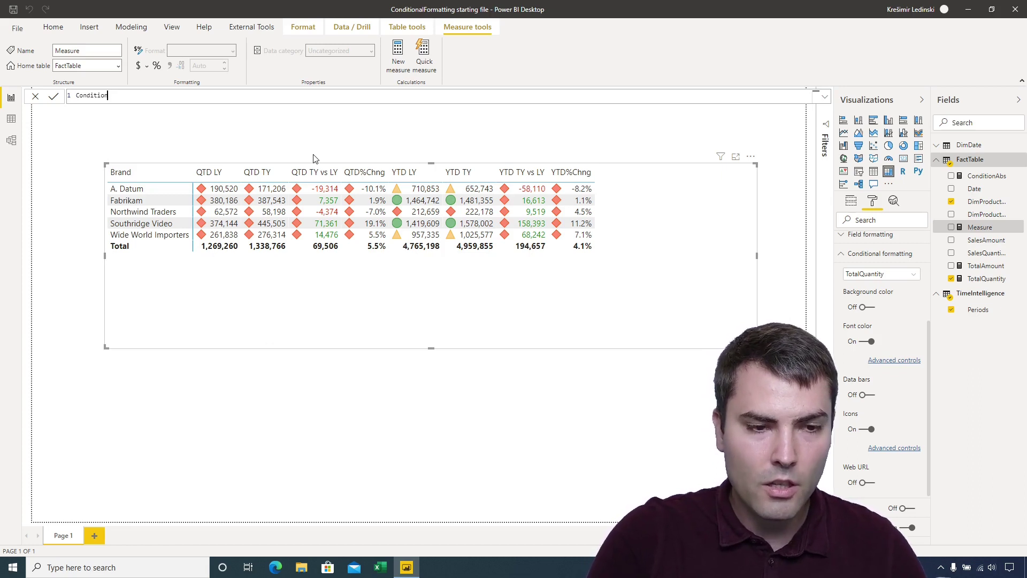
pyautogui.write('%')
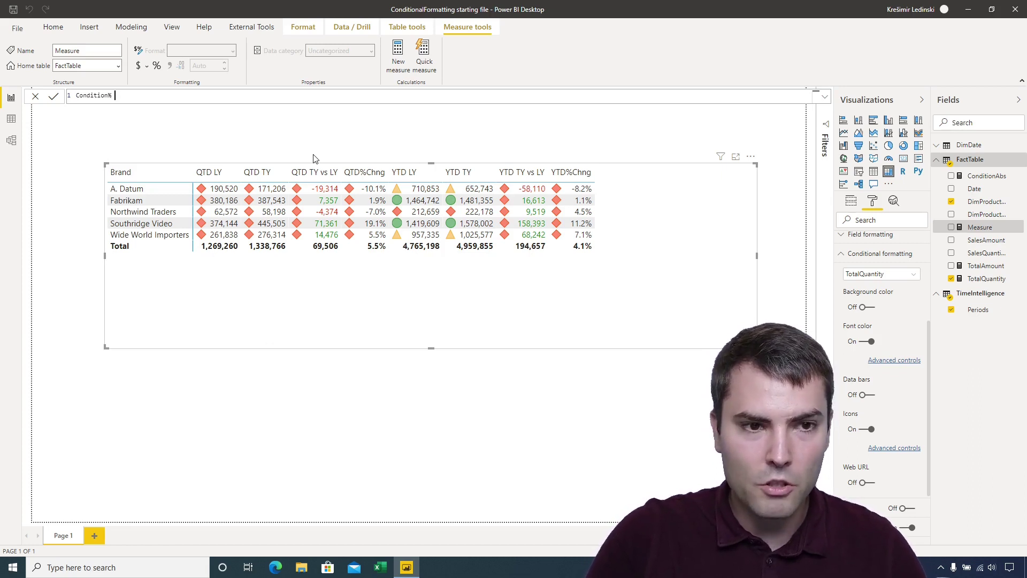
pyautogui.write(' = IF(sele')
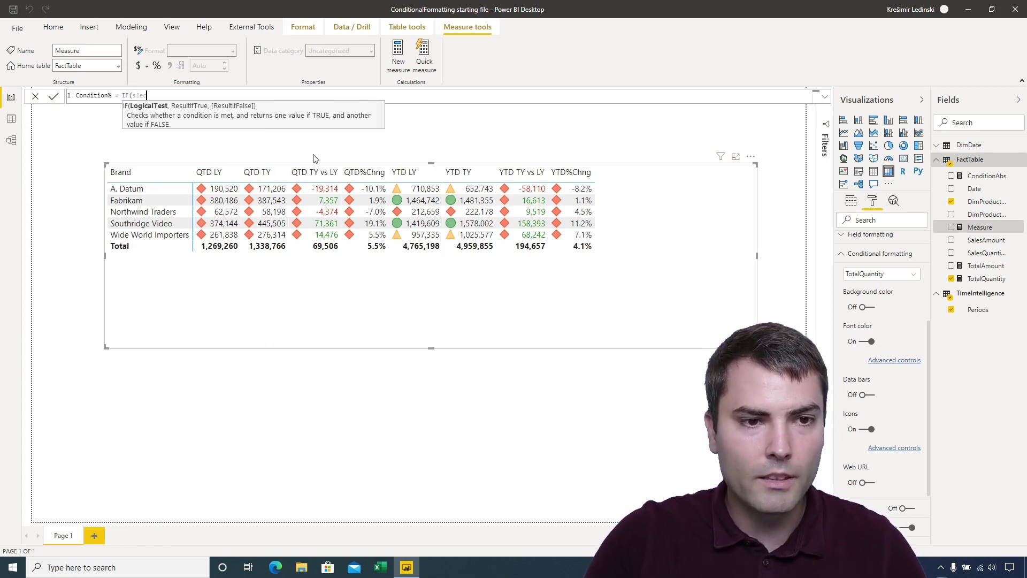
pyautogui.write('ctedv')
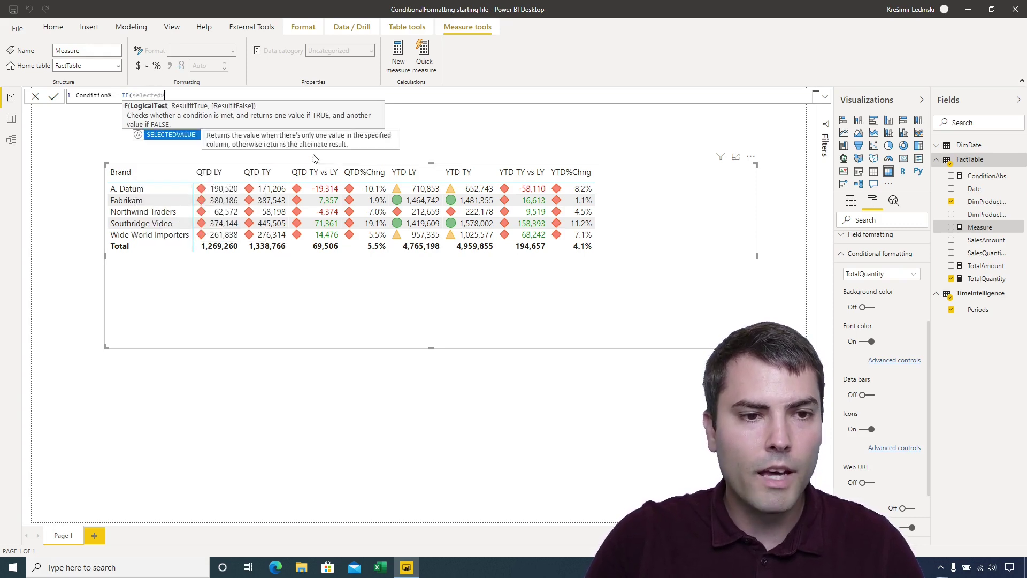
pyautogui.press('Tab')
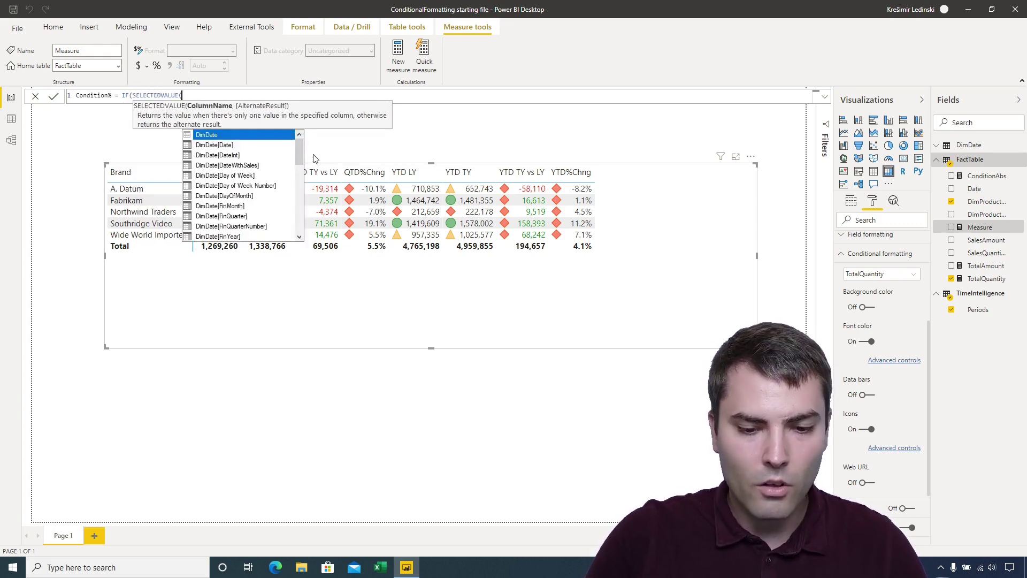
pyautogui.write('per')
pyautogui.press('Down')
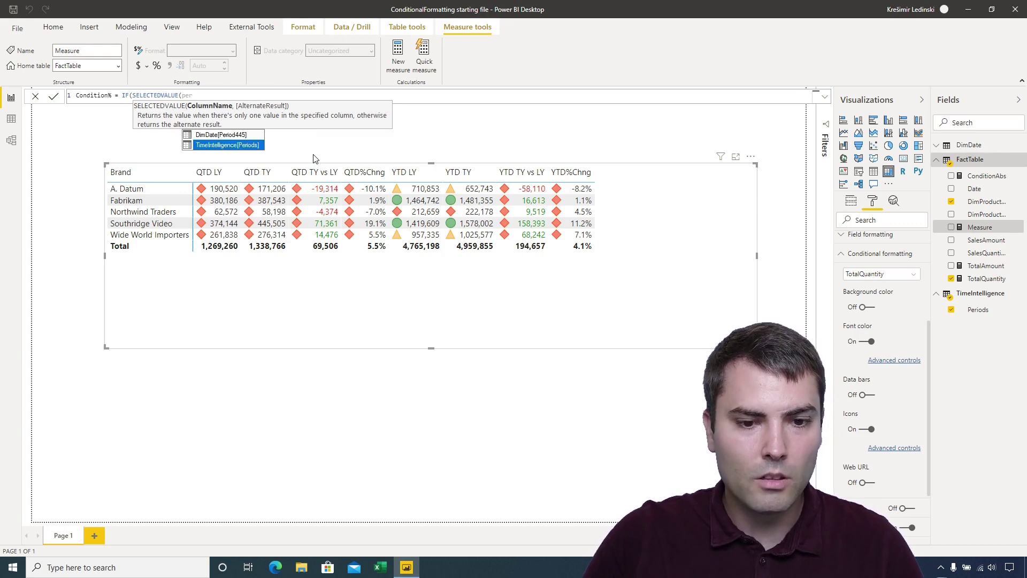
pyautogui.press('Tab')
pyautogui.write(')')
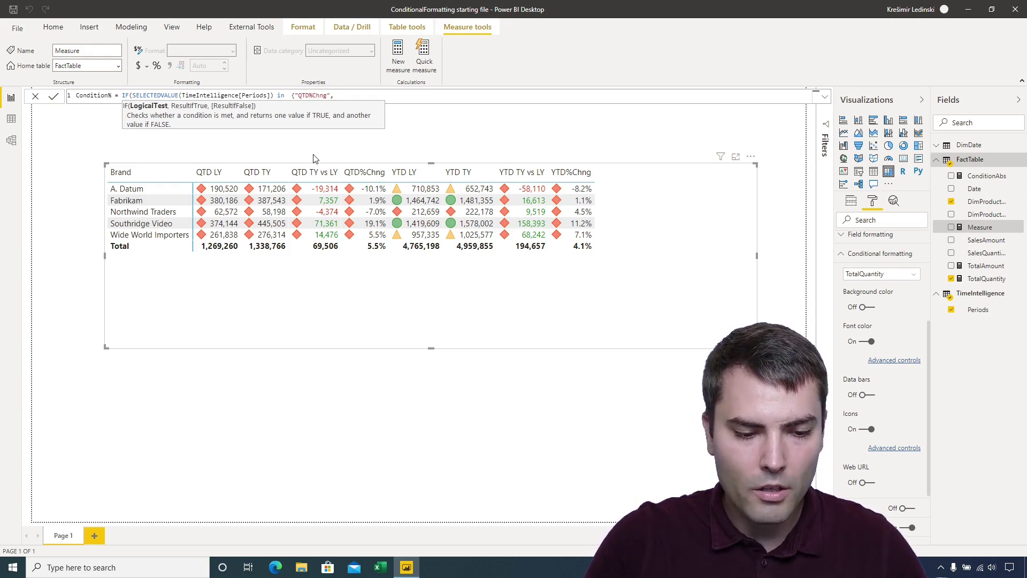
# Step: Complete Condition% to return [TotalQuantity] for QTD%Chng and YTD%Chng, otherwise BLANK(), and commit it
pyautogui.write('YTD')
pyautogui.press('BackSpace')
pyautogui.press('BackSpace')
pyautogui.press('BackSpace')
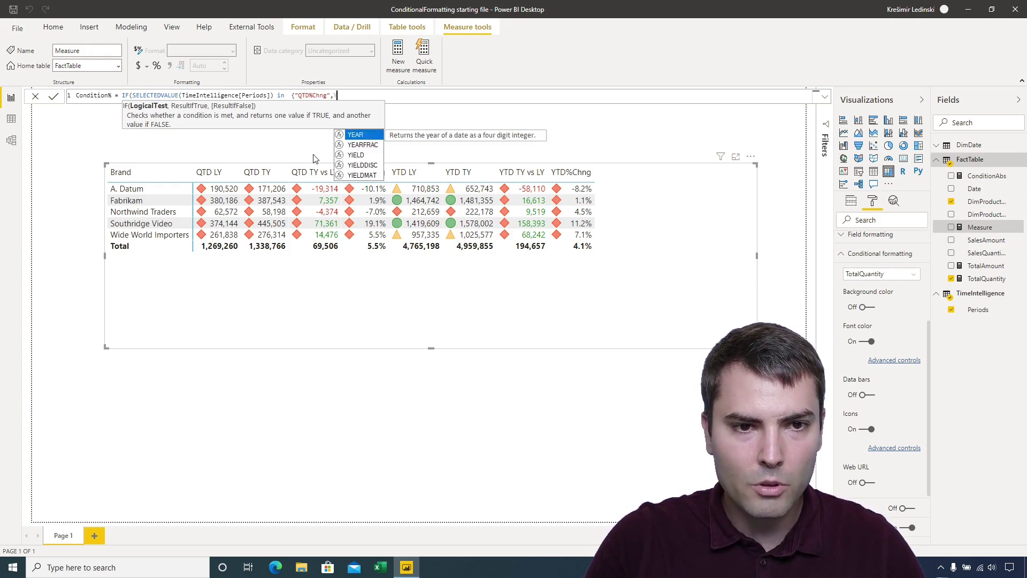
pyautogui.write('"YTD%Chng')
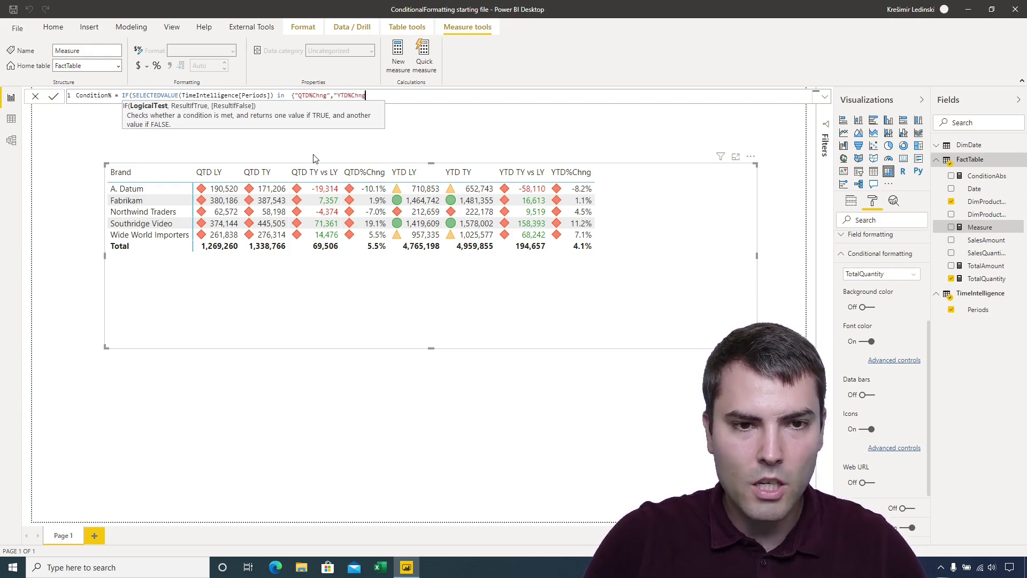
pyautogui.write('"')
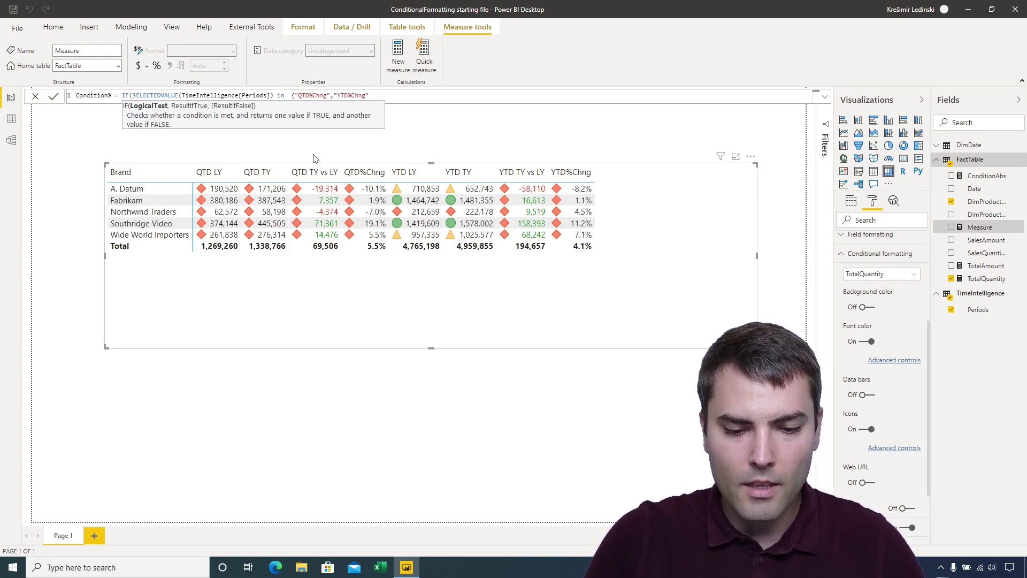
pyautogui.write('},')
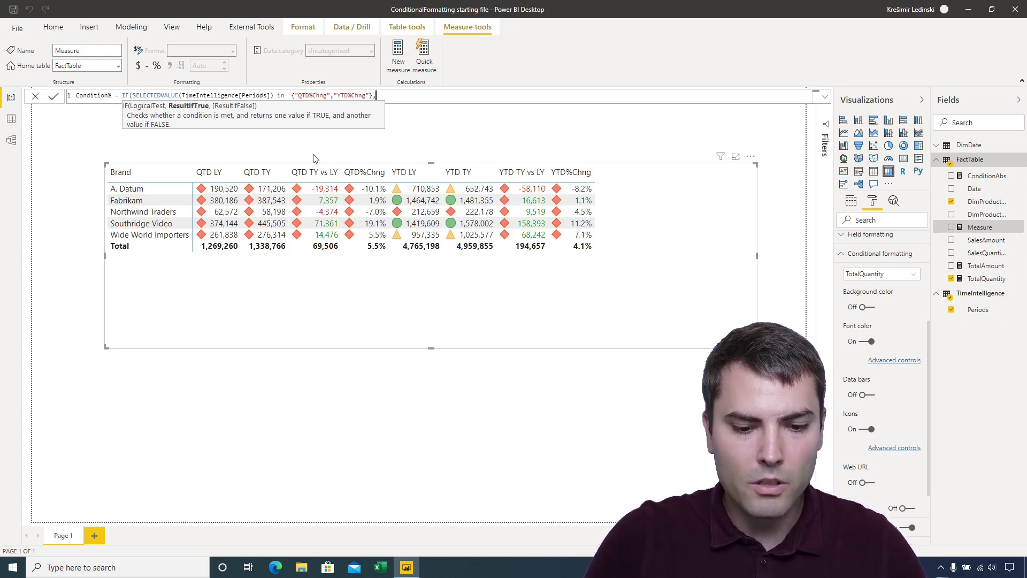
pyautogui.write('[')
pyautogui.press('Down')
pyautogui.press('Down')
pyautogui.press('Down')
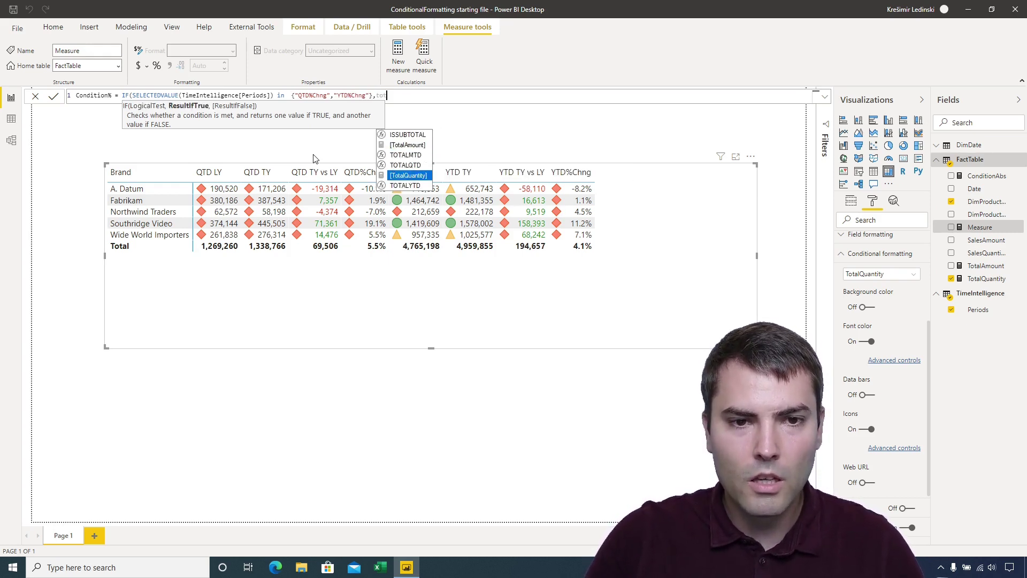
pyautogui.press('Tab')
pyautogui.write(',BLANK())')
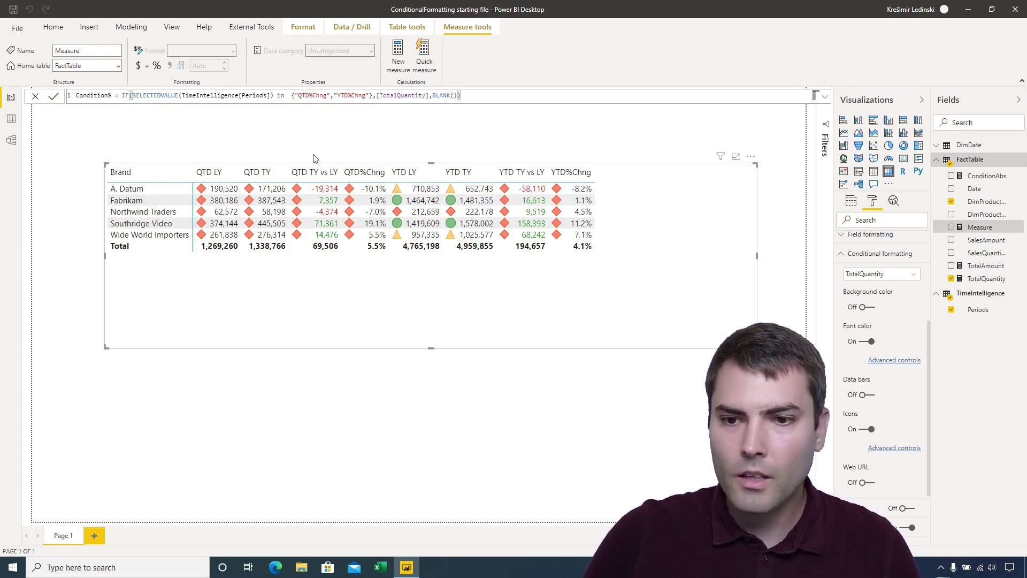
pyautogui.press('Return')
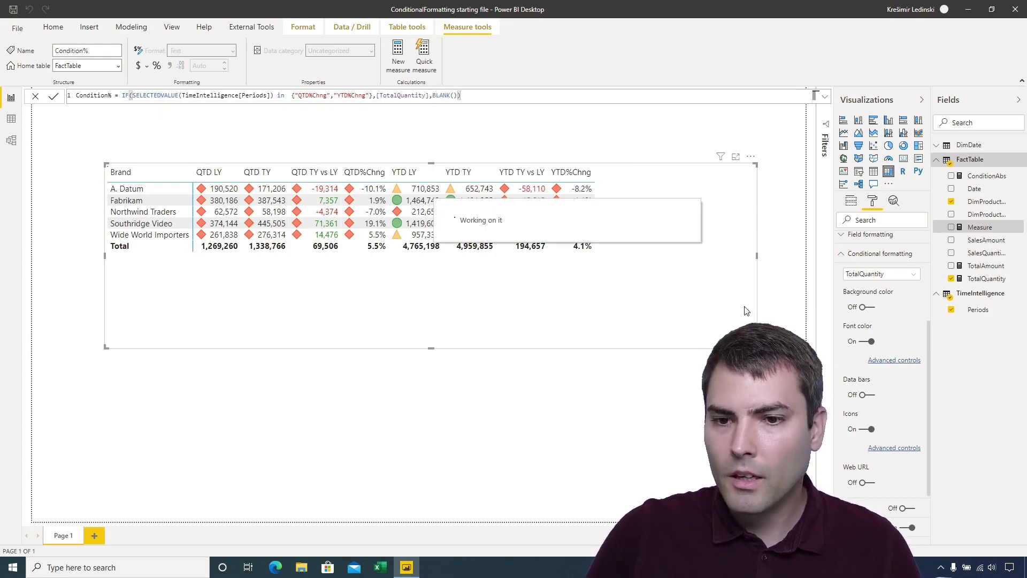
# Step: Base TotalQuantity's icons on Condition% using the red, yellow and green arrows style
pyautogui.click(898, 451)
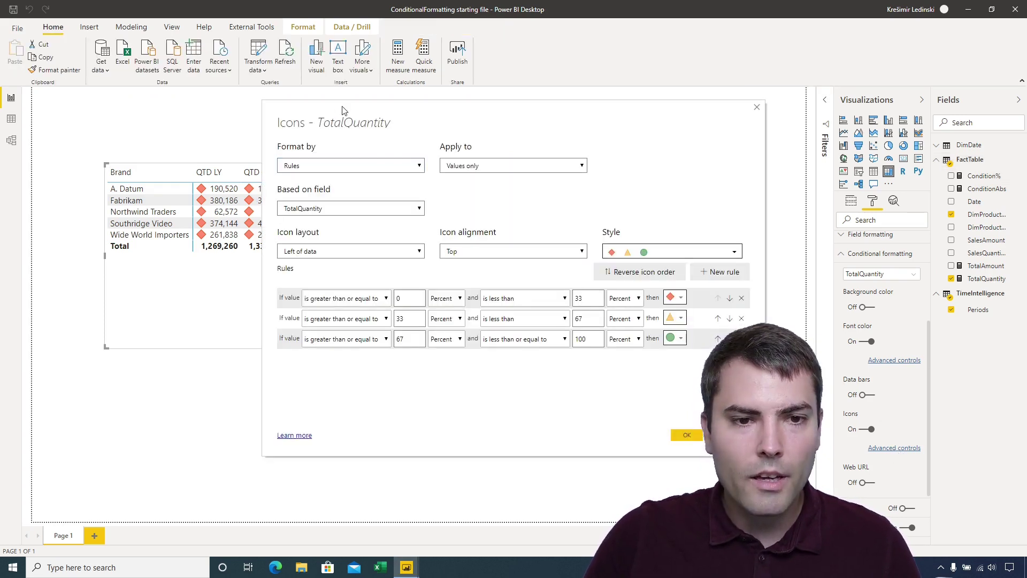
pyautogui.click(295, 210)
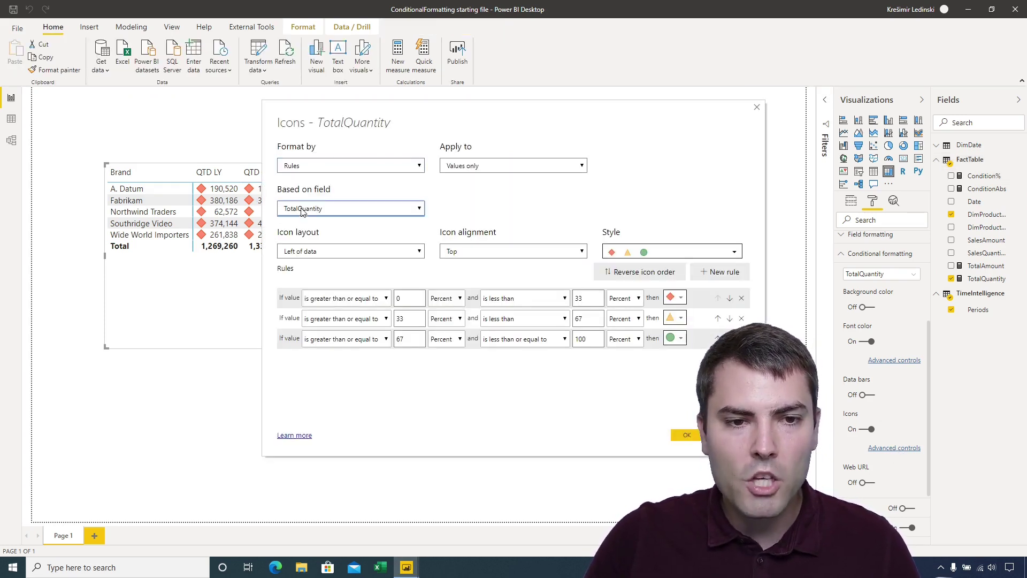
pyautogui.click(328, 227)
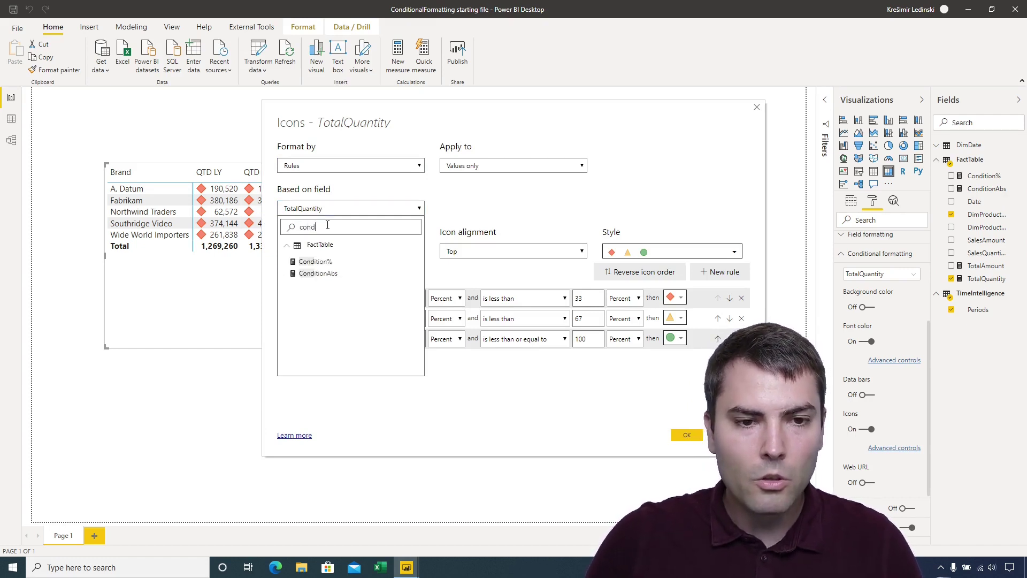
pyautogui.click(320, 261)
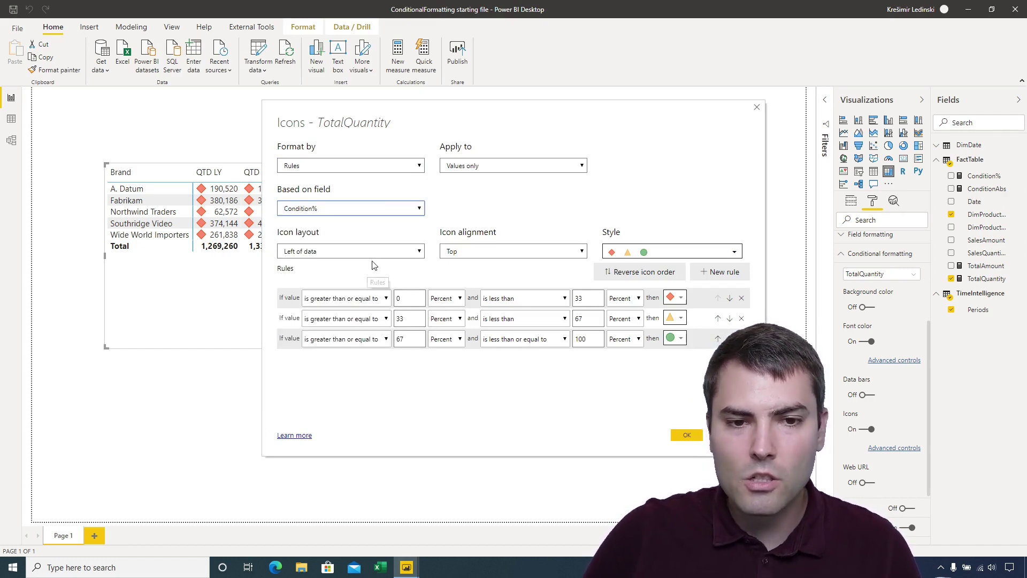
pyautogui.click(672, 252)
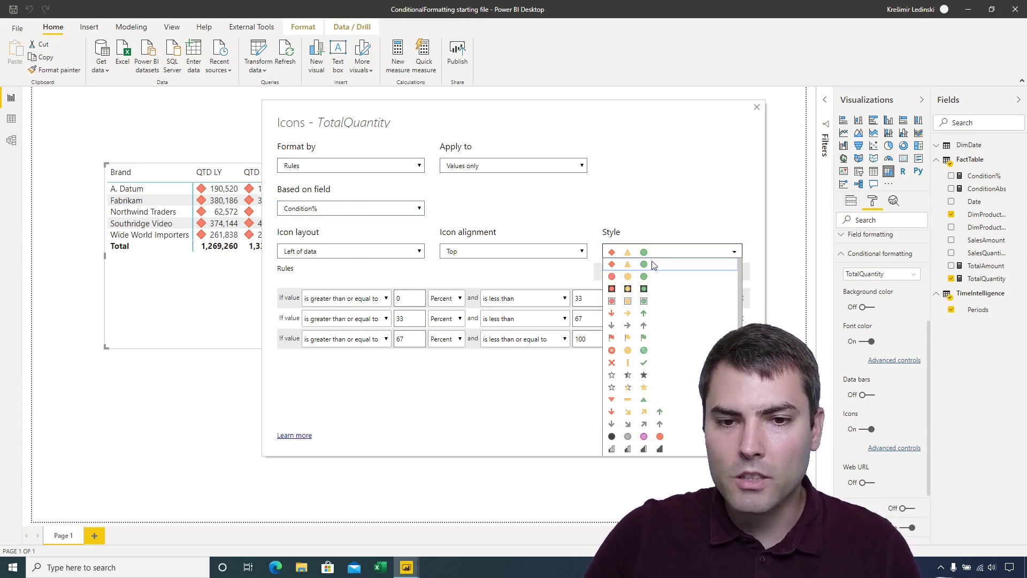
pyautogui.click(627, 314)
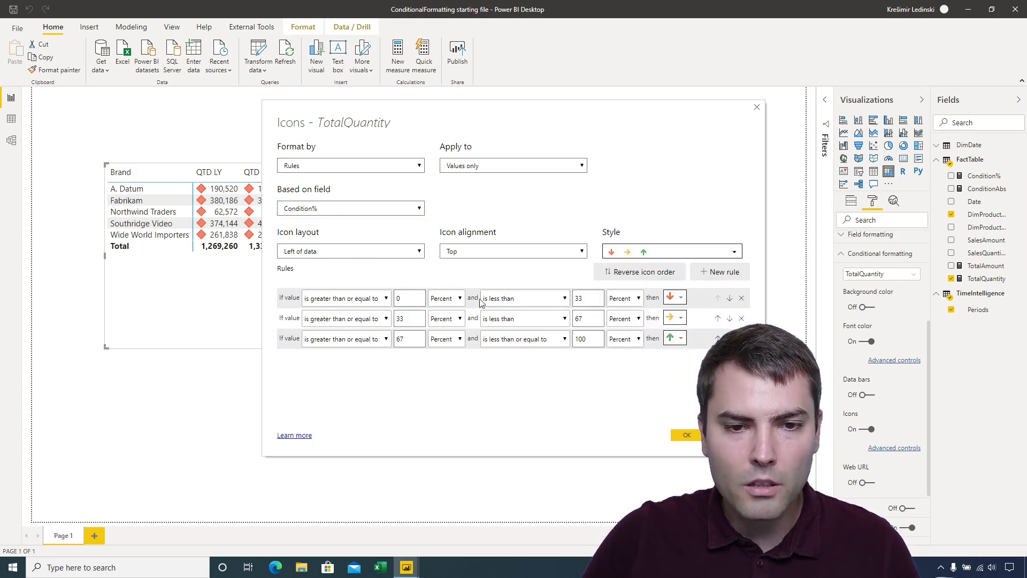
# Step: Change all three icon rules' lower and upper bound units from Percent to Number
pyautogui.click(445, 298)
pyautogui.click(442, 312)
pyautogui.click(446, 318)
pyautogui.click(442, 332)
pyautogui.click(446, 339)
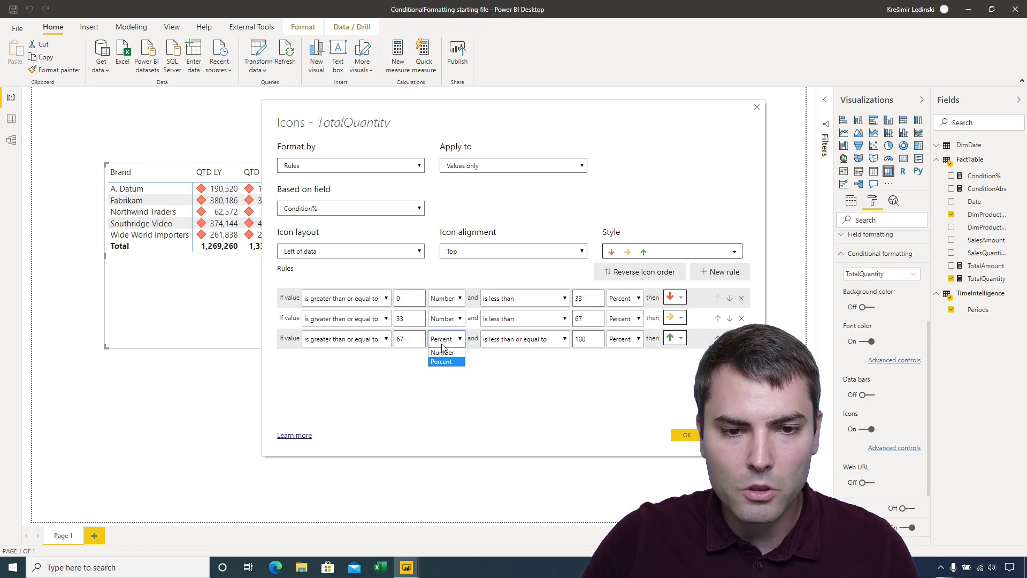
pyautogui.click(442, 352)
pyautogui.click(624, 298)
pyautogui.click(621, 312)
pyautogui.click(624, 319)
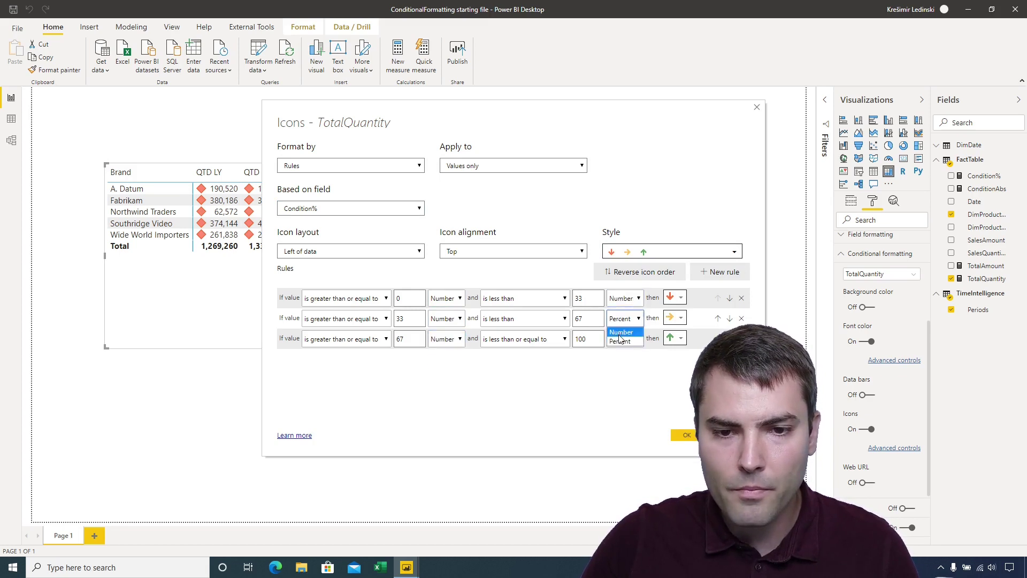
pyautogui.click(621, 331)
pyautogui.click(624, 338)
pyautogui.click(621, 352)
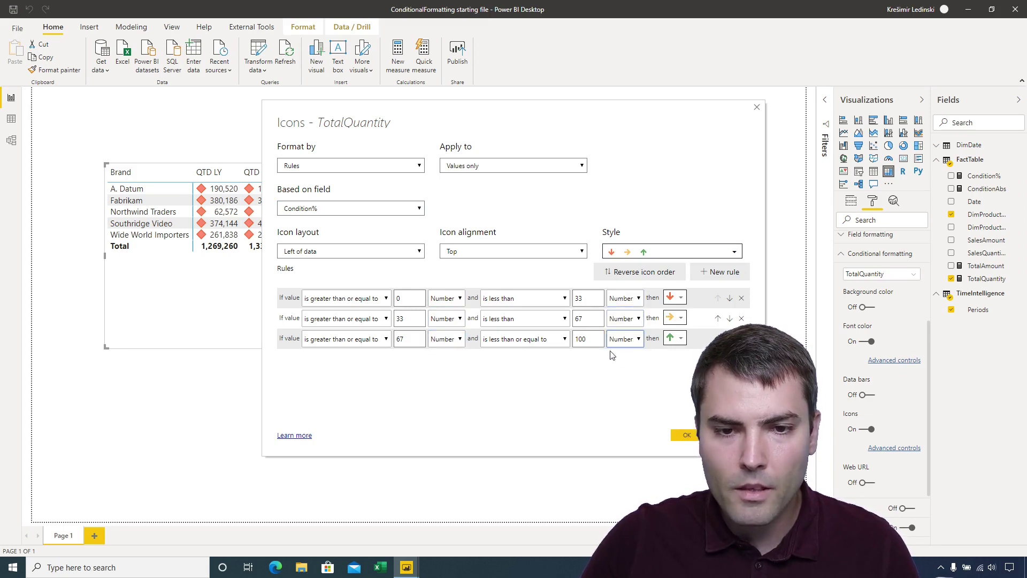
# Step: Set arrow rule bounds -9999999 to -0.02, -0.02 to 0.02, 0.02 to 999999999, and apply
pyautogui.doubleClick(395, 298)
pyautogui.write('-999')
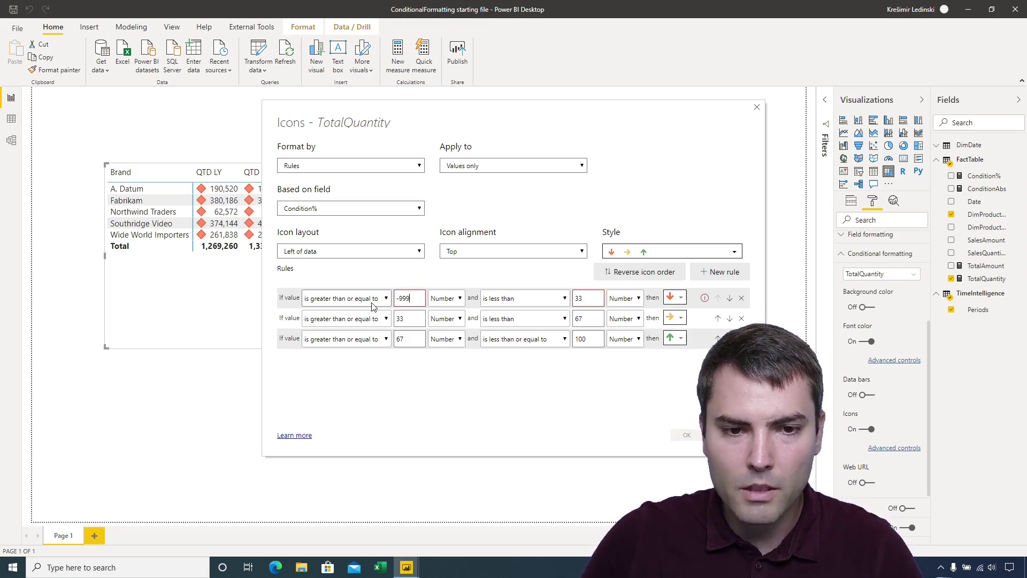
pyautogui.write('9999')
pyautogui.press('Tab')
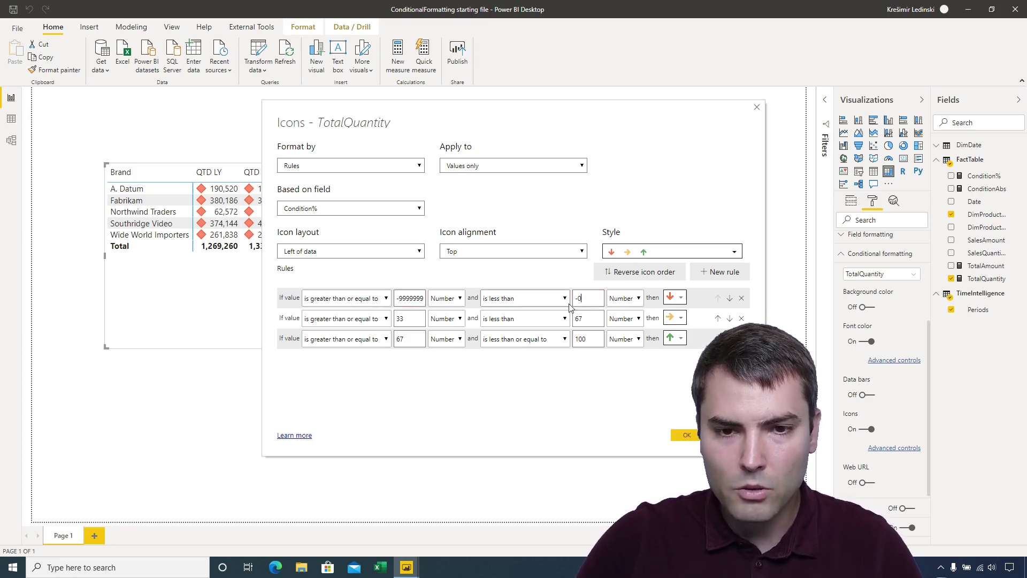
pyautogui.write('-0.0')
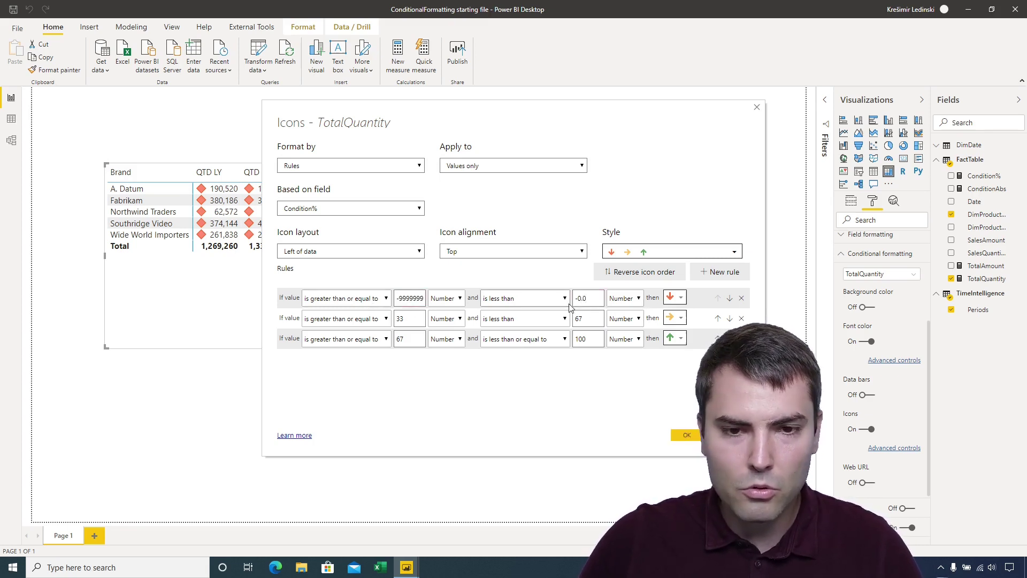
pyautogui.write('2')
pyautogui.doubleClick(400, 319)
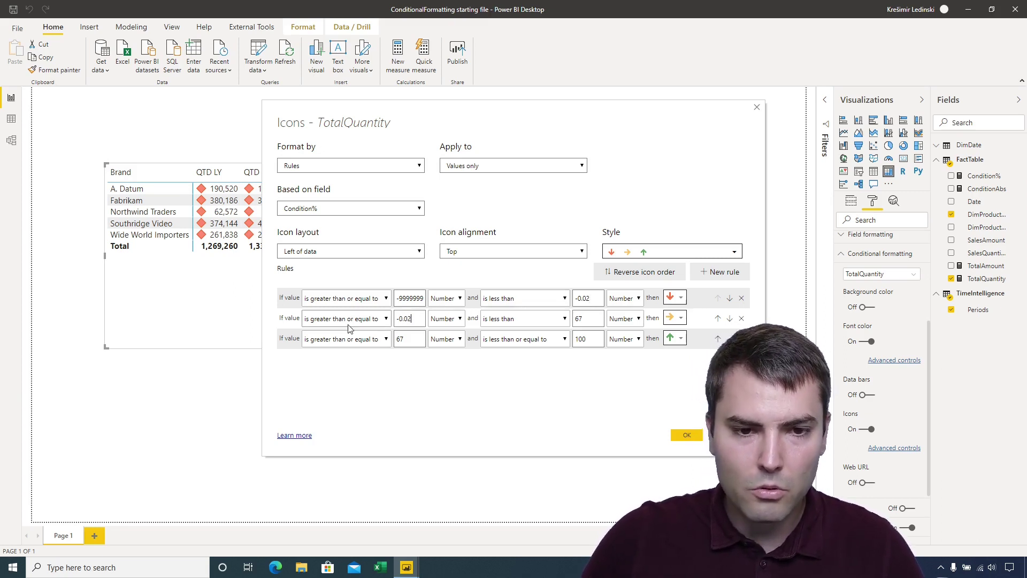
pyautogui.write('-0.02')
pyautogui.click(592, 318)
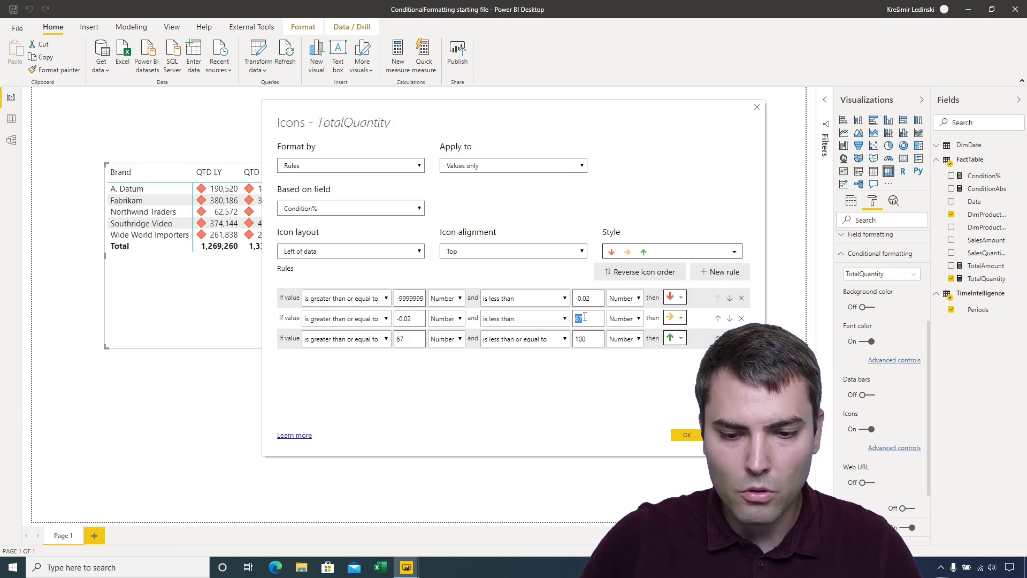
pyautogui.doubleClick(406, 342)
pyautogui.write('0.02')
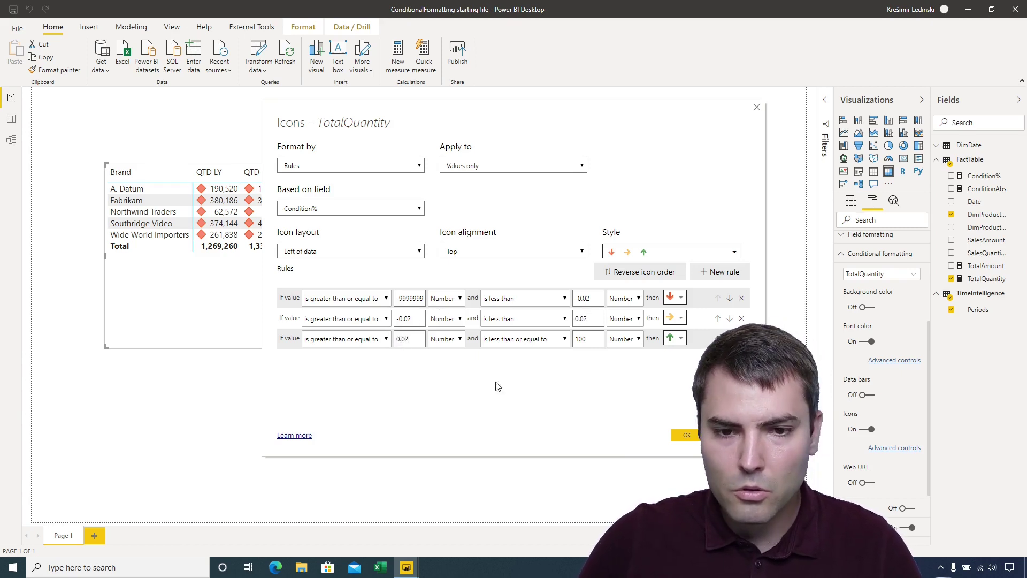
pyautogui.press('Tab')
pyautogui.press('Tab')
pyautogui.press('Tab')
pyautogui.write('999999999')
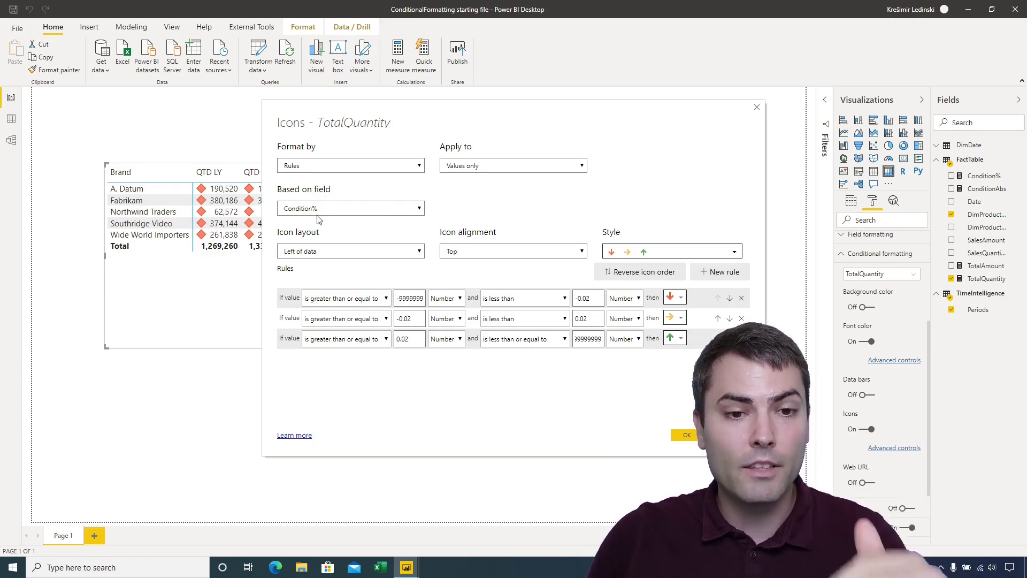
pyautogui.click(685, 438)
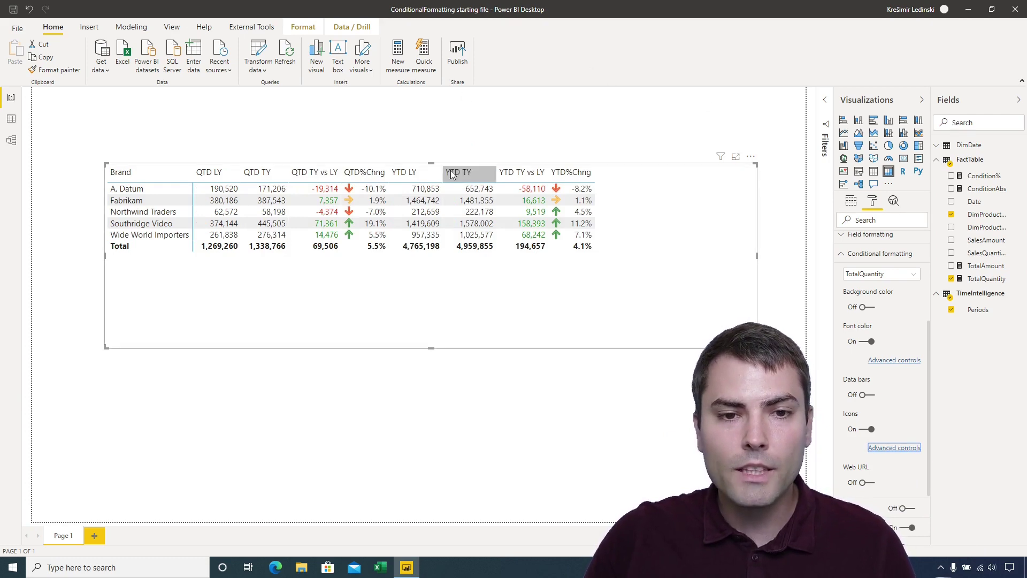
# Step: Move the brand matrix lower on the page and shrink its frame
pyautogui.press('Escape')
pyautogui.click(623, 181)
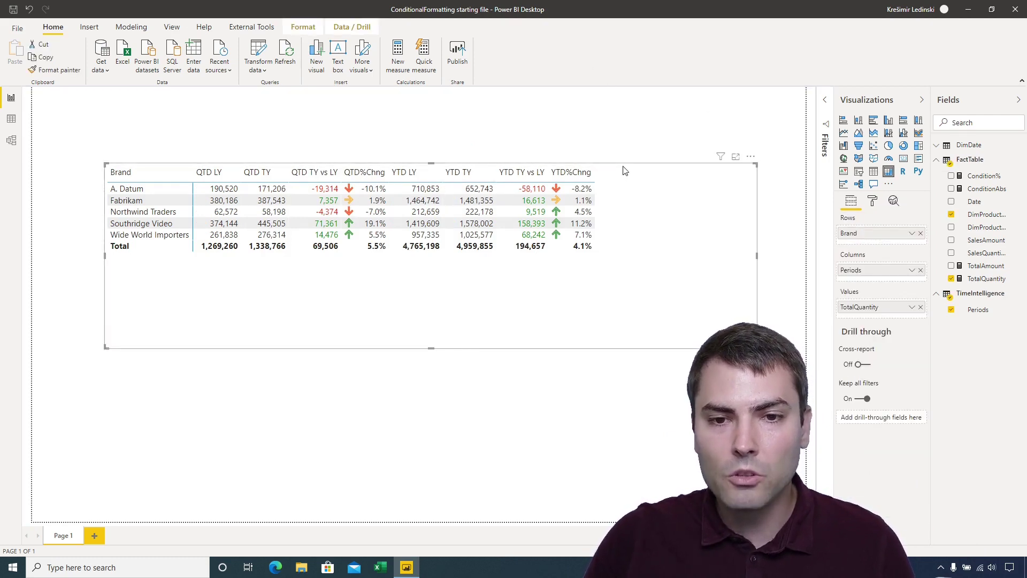
pyautogui.moveTo(623, 181); pyautogui.dragTo(626, 269)
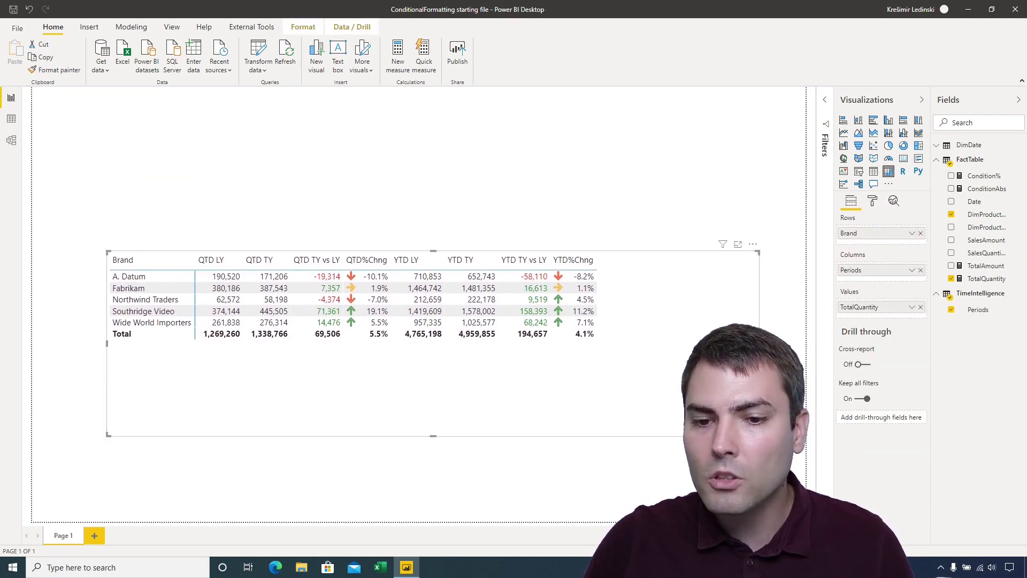
pyautogui.moveTo(759, 435); pyautogui.dragTo(633, 383)
pyautogui.click(309, 151)
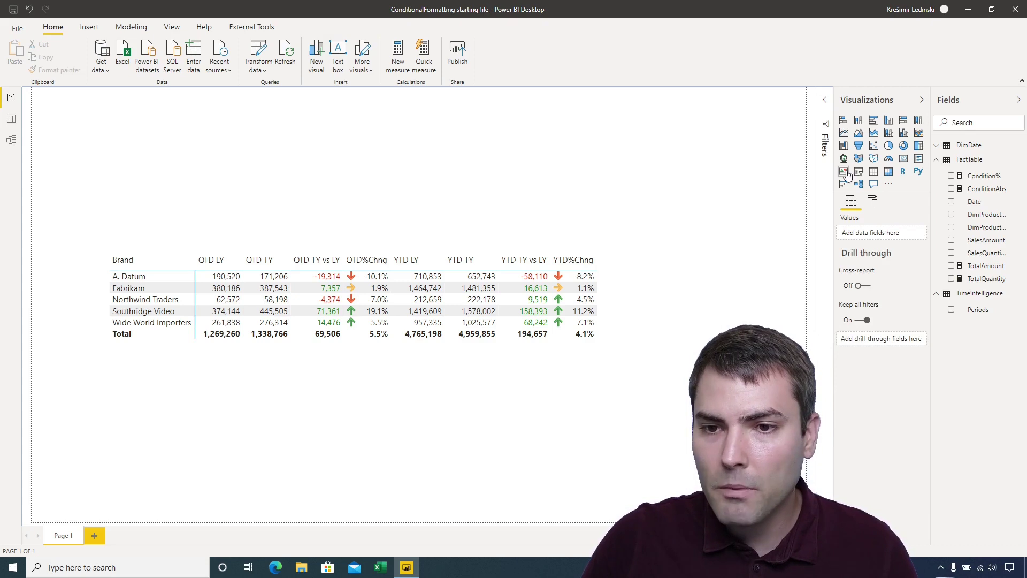
# Step: Add Periods to the page as a slicer and select QTD TY
pyautogui.moveTo(980, 309); pyautogui.dragTo(267, 123)
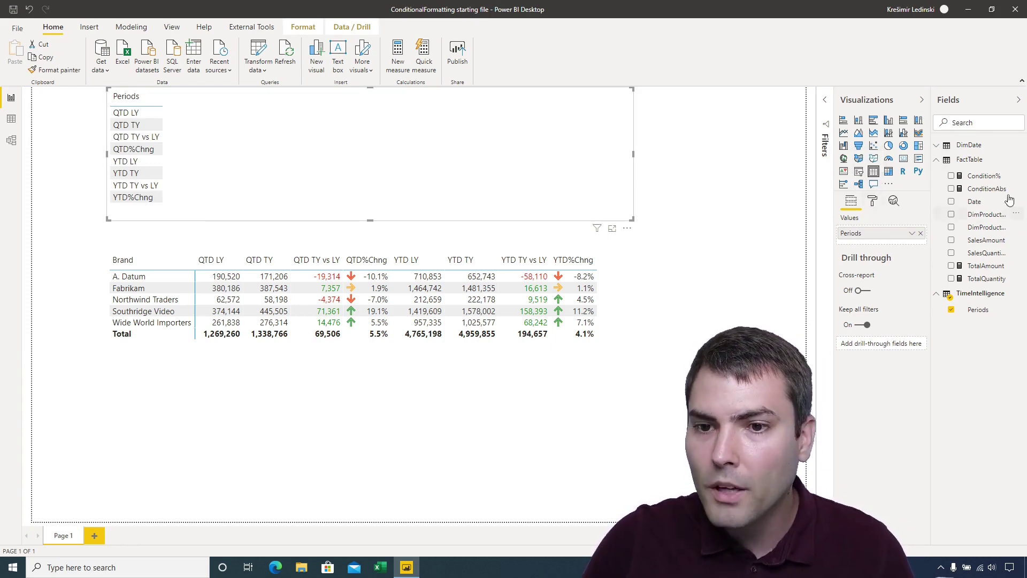
pyautogui.click(859, 172)
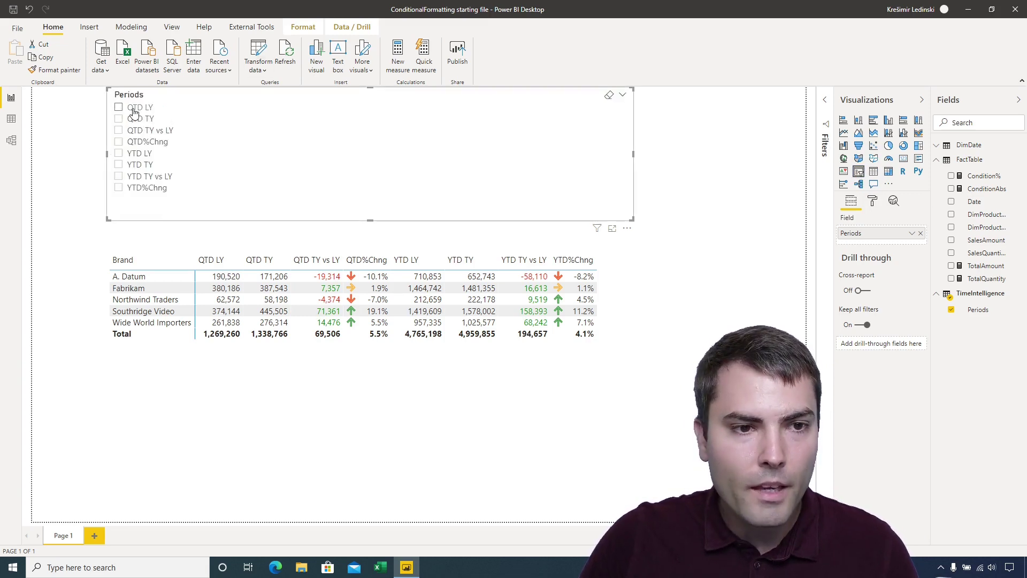
pyautogui.click(132, 107)
pyautogui.click(123, 119)
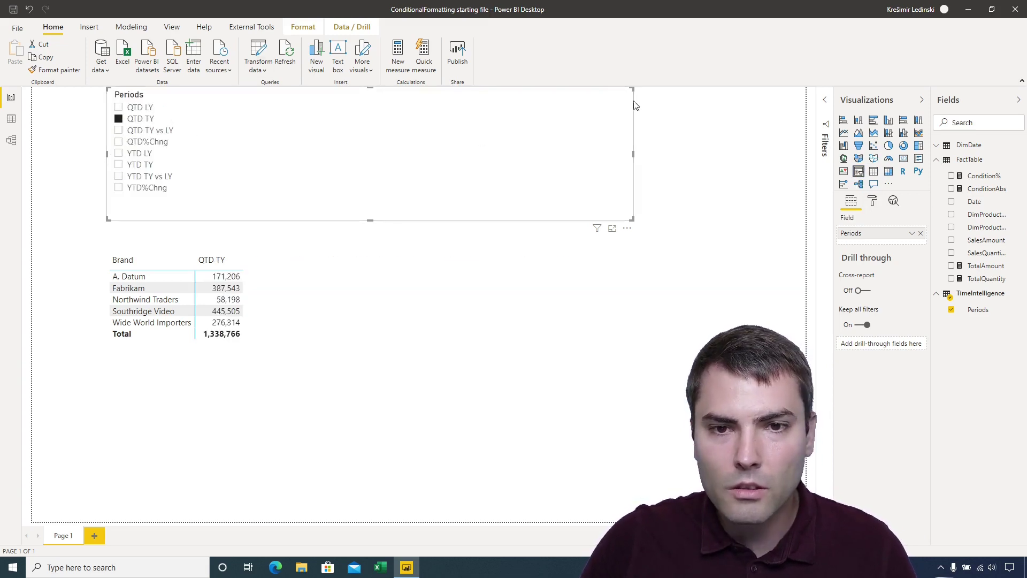
# Step: Turn off Multi-select with CTRL, also tick QTD TY vs LY and QTD%Chng, and narrow the slicer
pyautogui.click(873, 202)
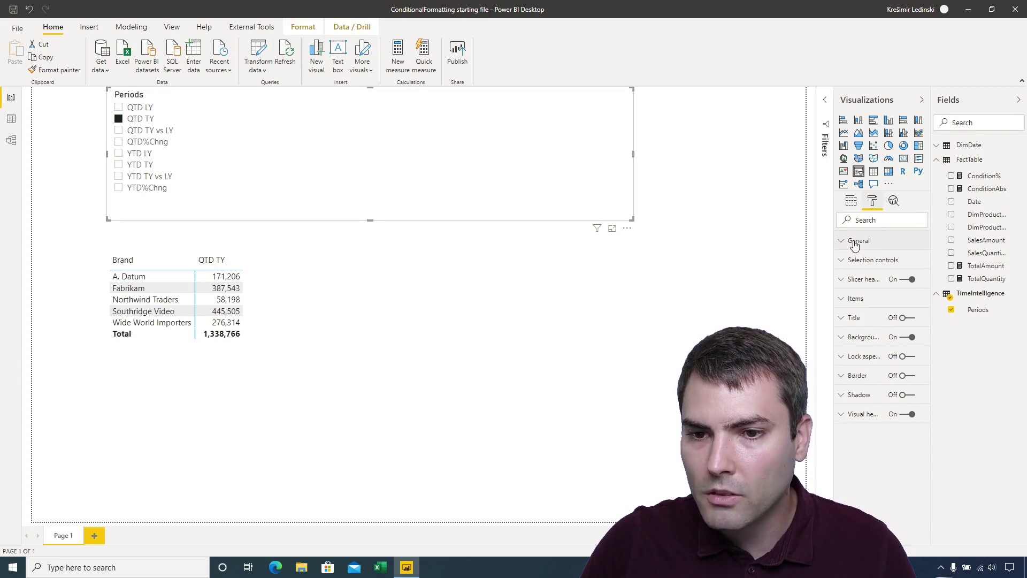
pyautogui.click(852, 260)
pyautogui.click(863, 333)
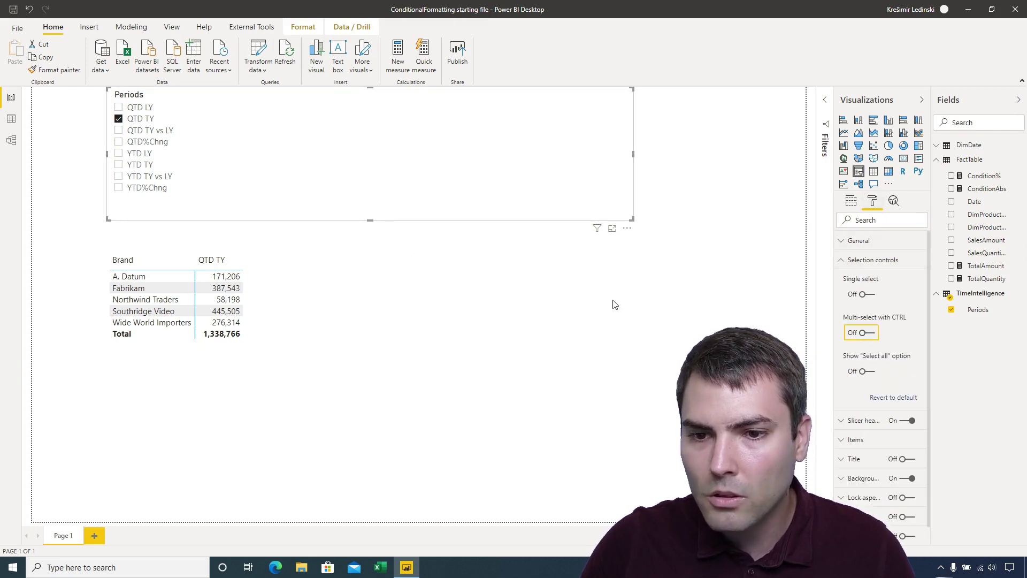
pyautogui.click(124, 131)
pyautogui.click(122, 144)
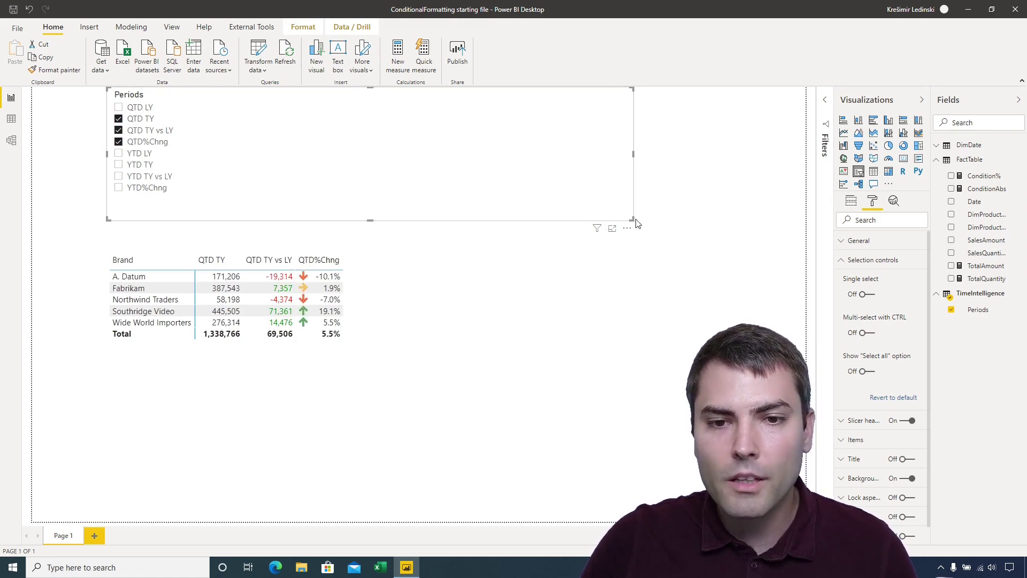
pyautogui.moveTo(633, 219); pyautogui.dragTo(252, 216)
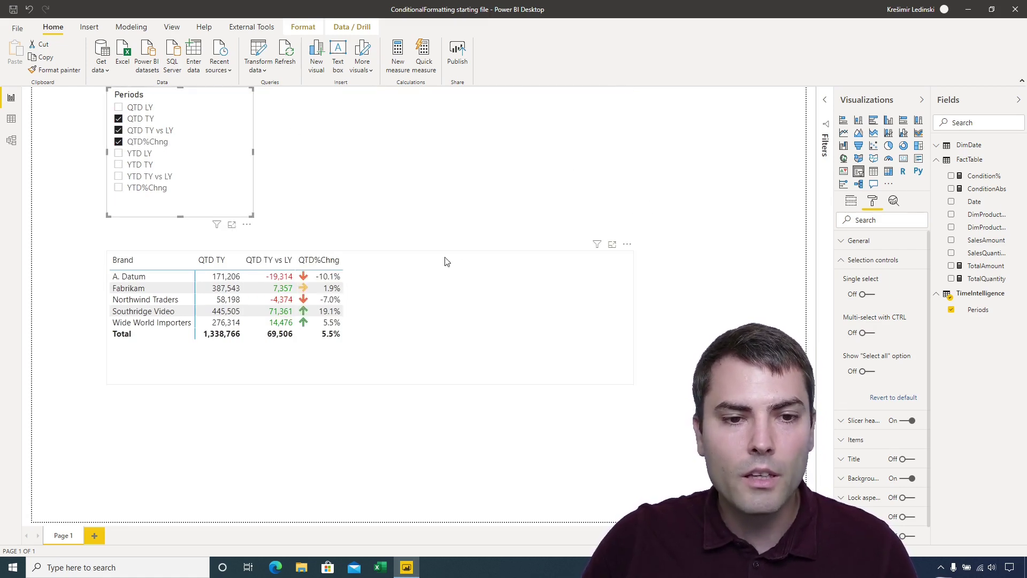
# Step: Shift the brand table slightly and add YTD%Chng to the Periods slicer selection
pyautogui.click(423, 256)
pyautogui.moveTo(425, 254); pyautogui.dragTo(430, 263)
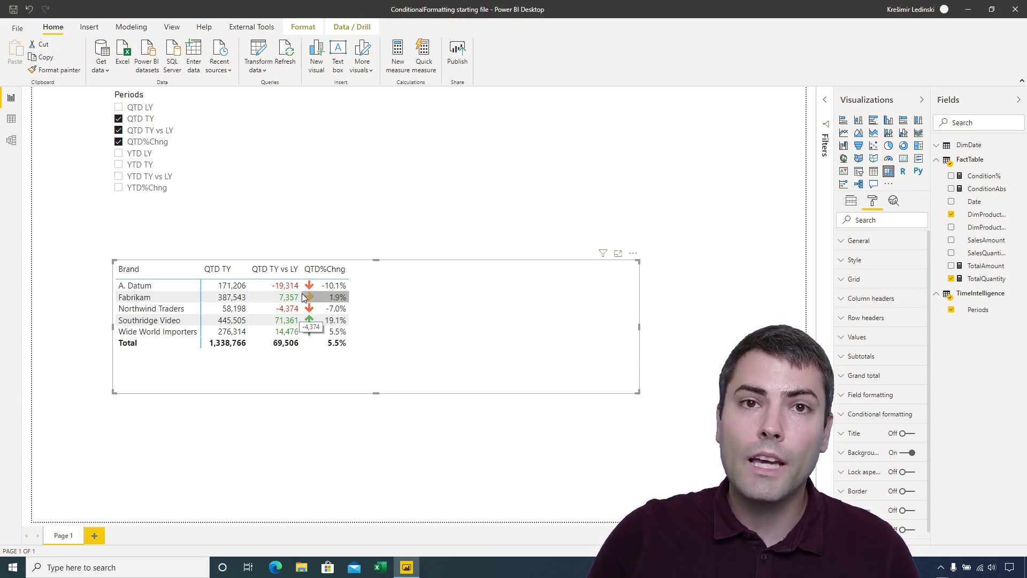
pyautogui.click(156, 188)
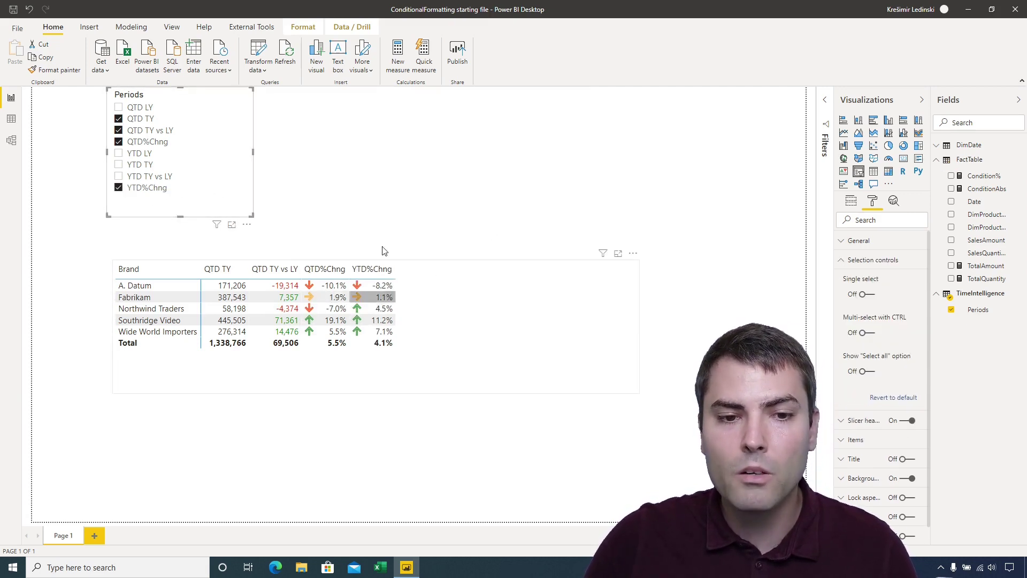
pyautogui.click(389, 207)
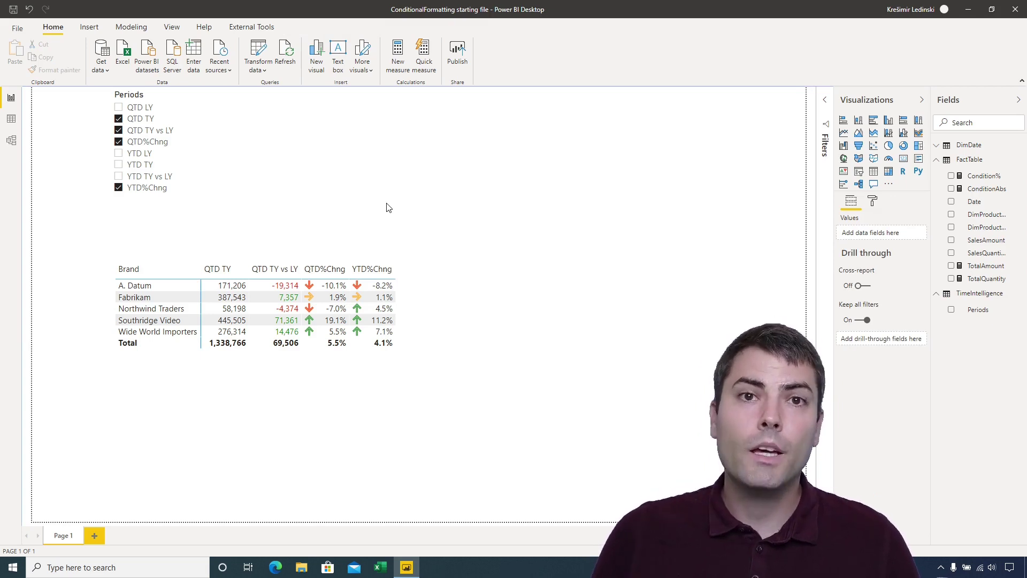